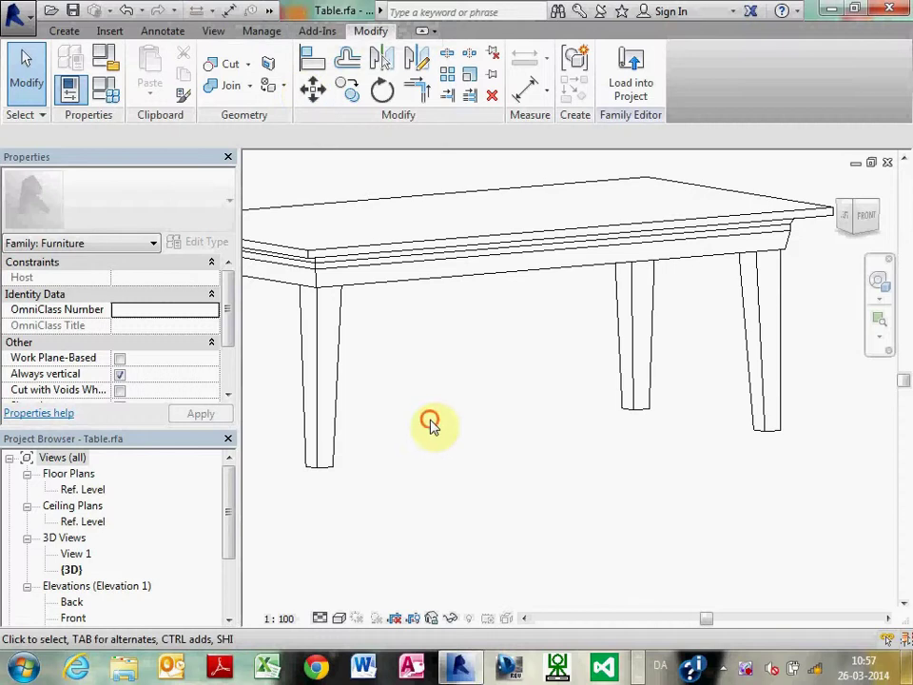
Select the sweep under the tabletop and open the family parameter association for its Visible property
click(444, 284)
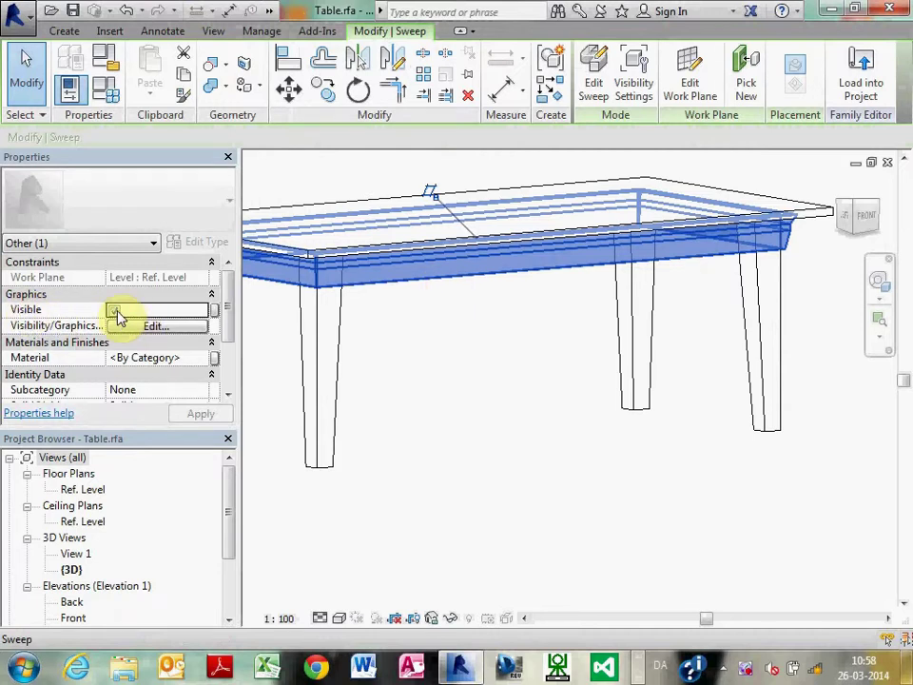
click(323, 337)
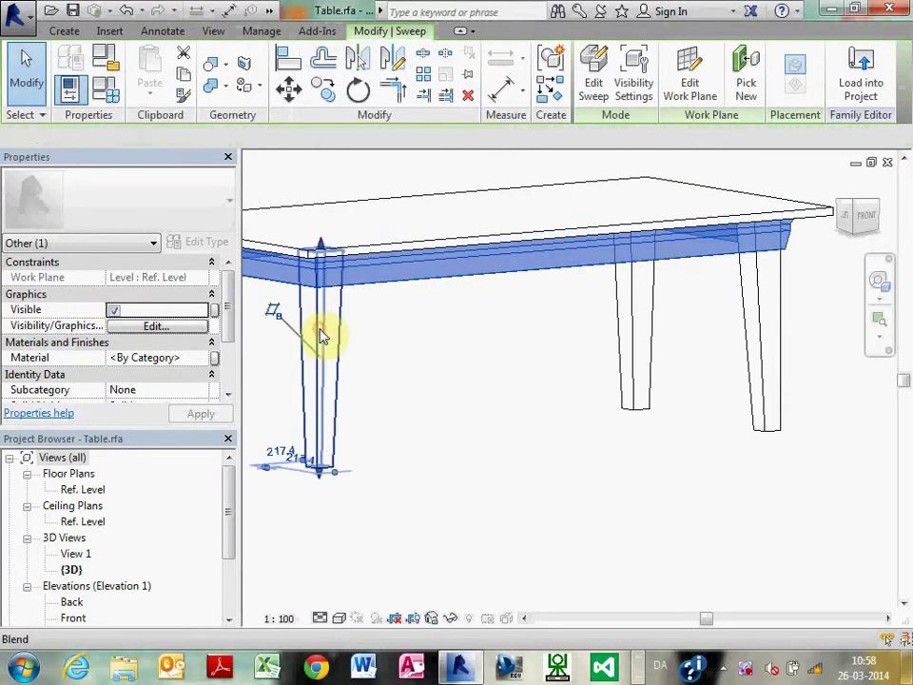
click(379, 288)
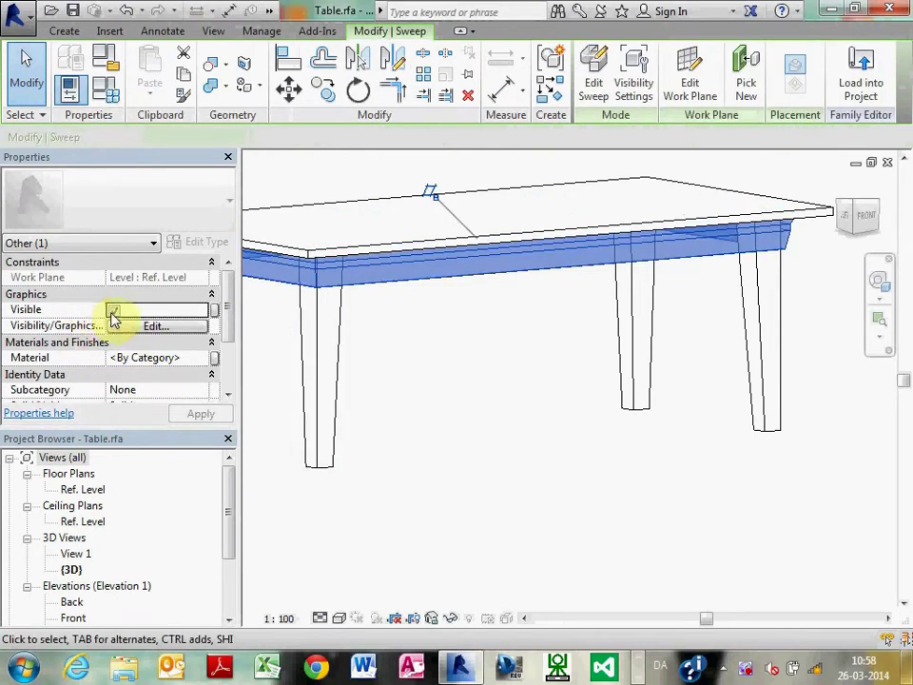
click(113, 312)
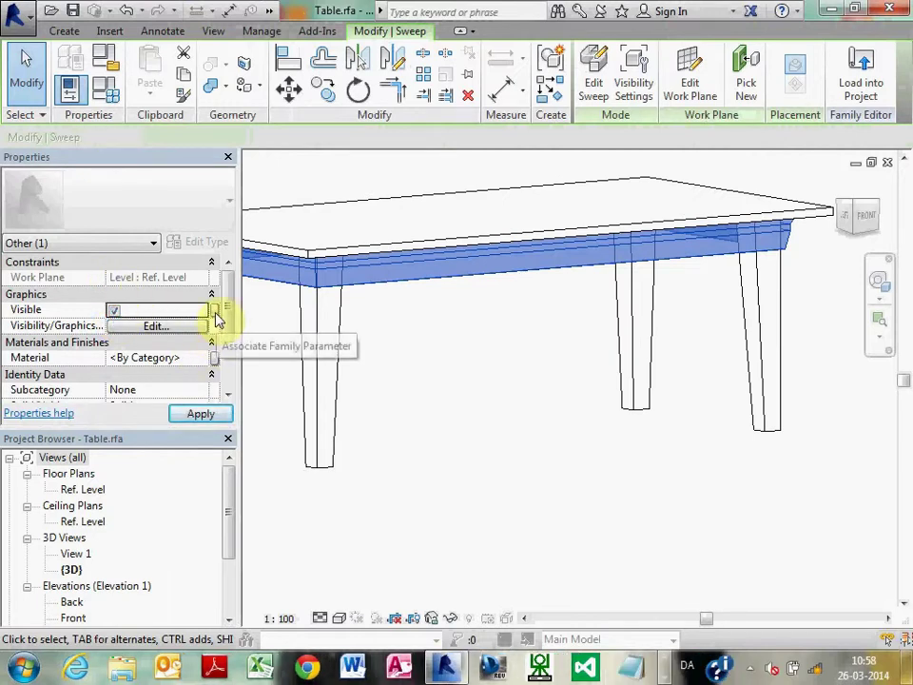
click(217, 315)
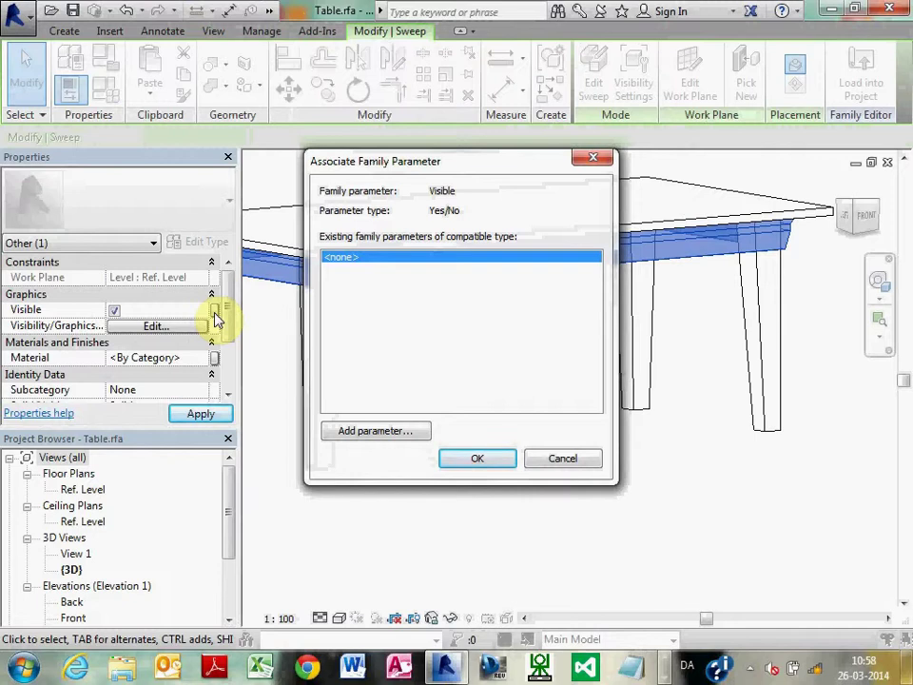
Add an instance parameter named Show List, grouped under Identity Data, and link the sweep's visibility to it
click(389, 433)
text(S)
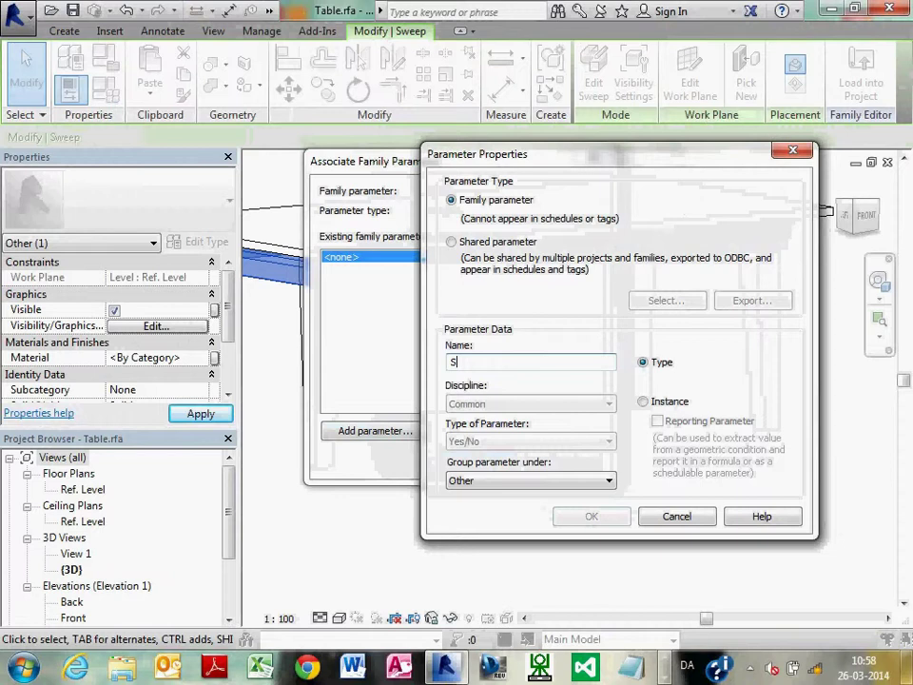
text(how List)
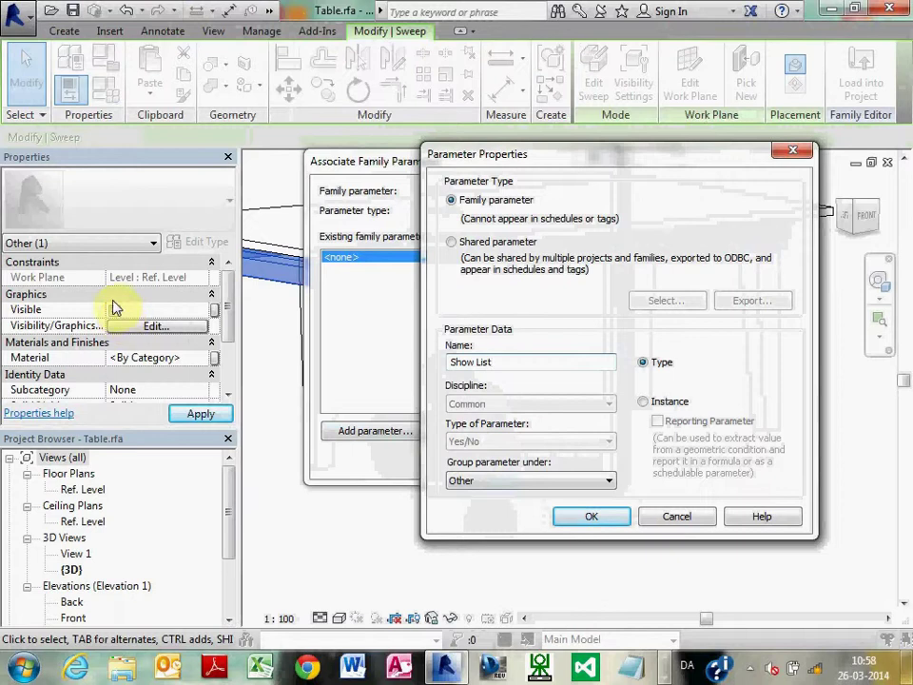
click(539, 481)
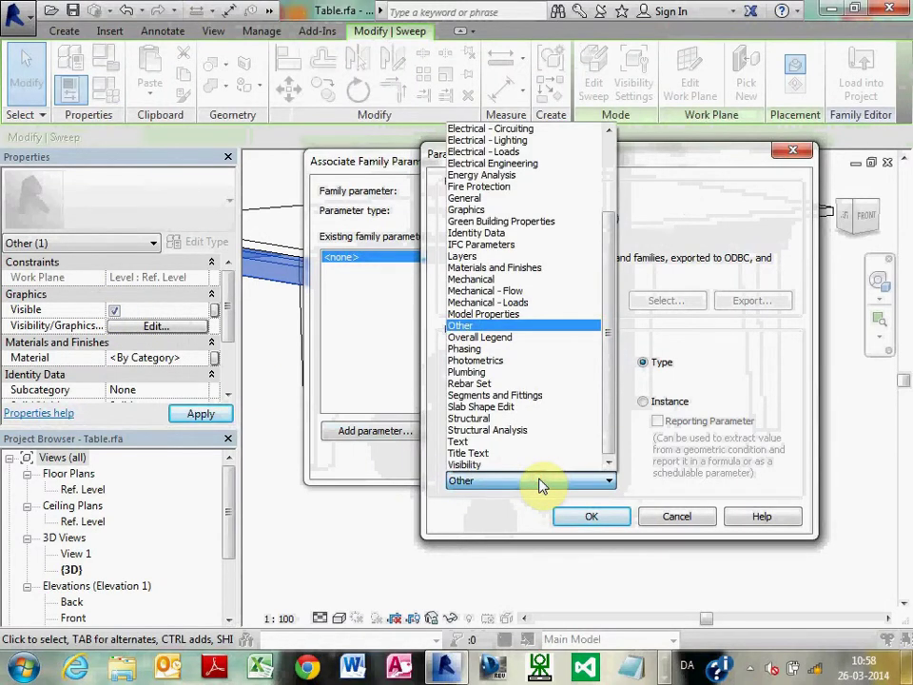
click(483, 234)
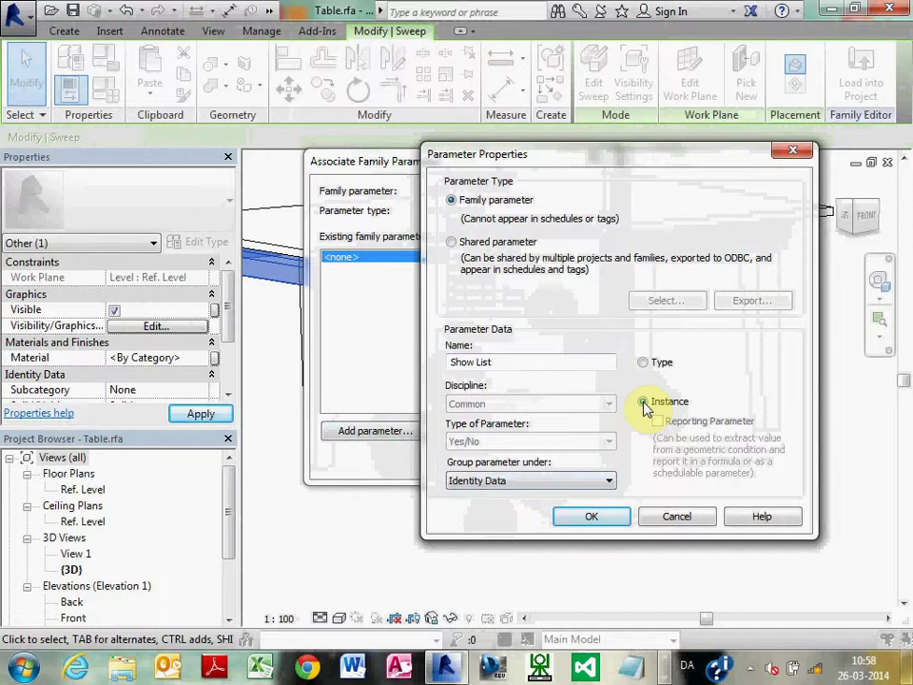
click(589, 515)
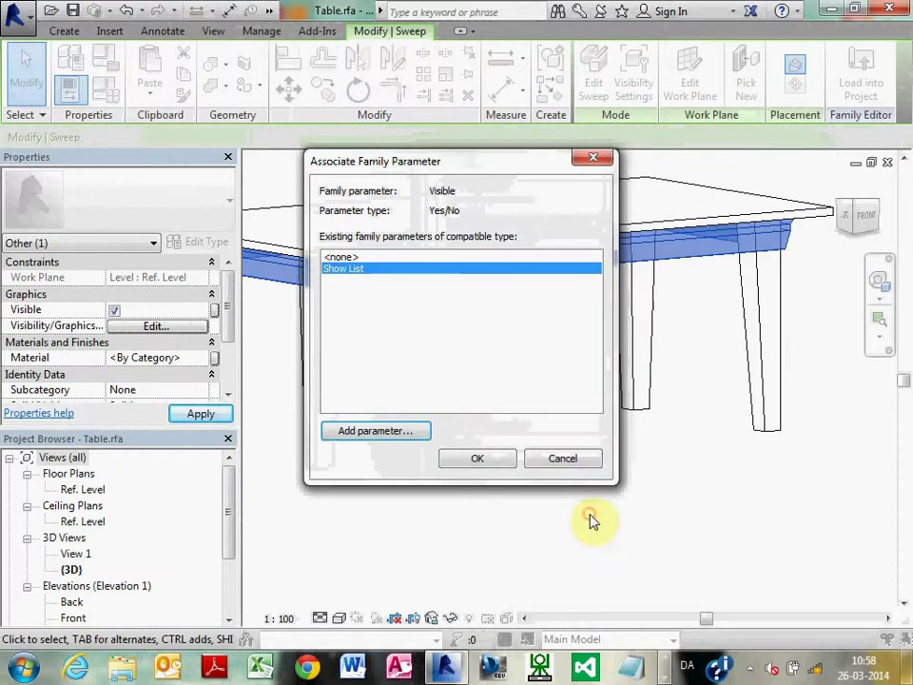
click(497, 460)
click(575, 456)
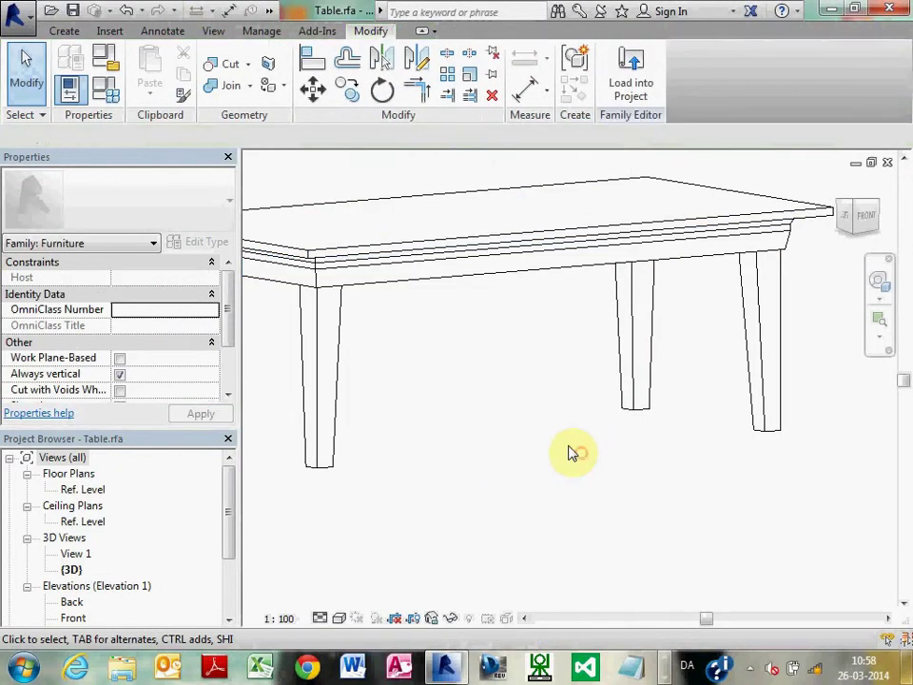
Load the table family with its visibility parameter into the project, overwriting the existing version
click(635, 95)
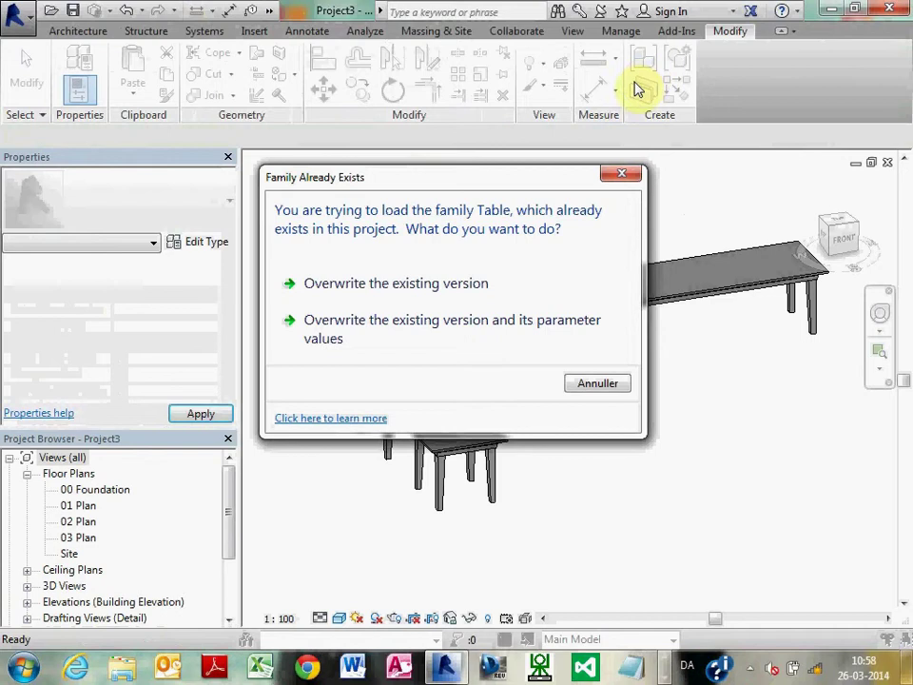
click(397, 286)
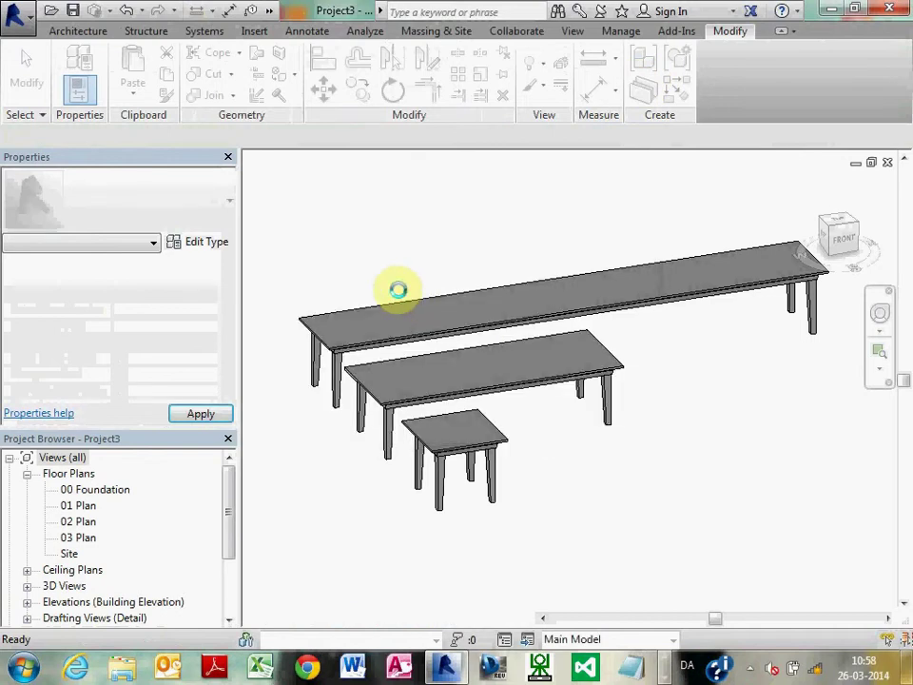
click(498, 439)
shift+middle_drag(504, 441, 444, 414)
Turn off Show List for the middle table to hide its sweep
click(477, 353)
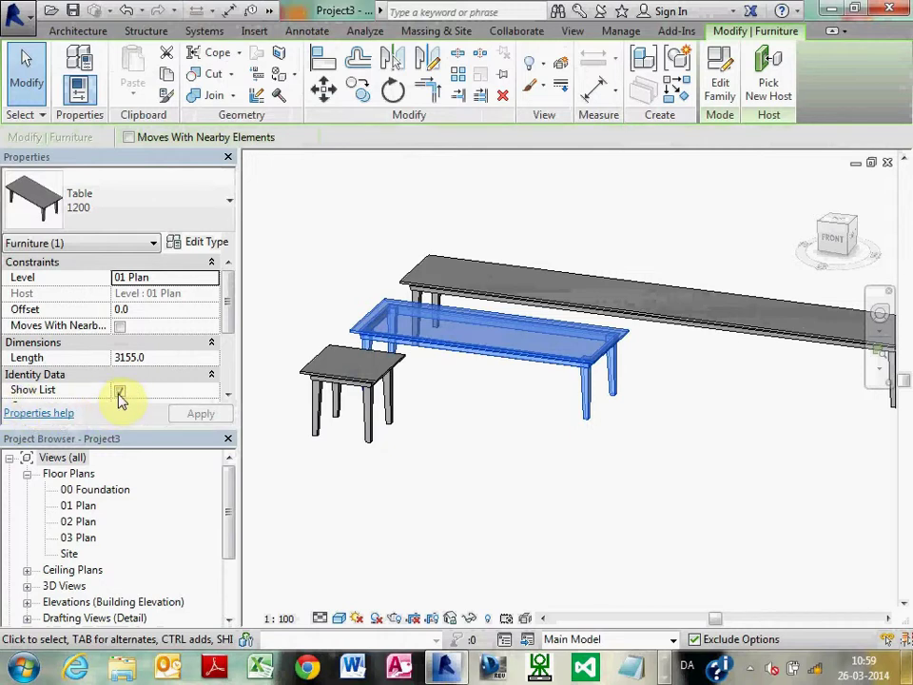
click(529, 480)
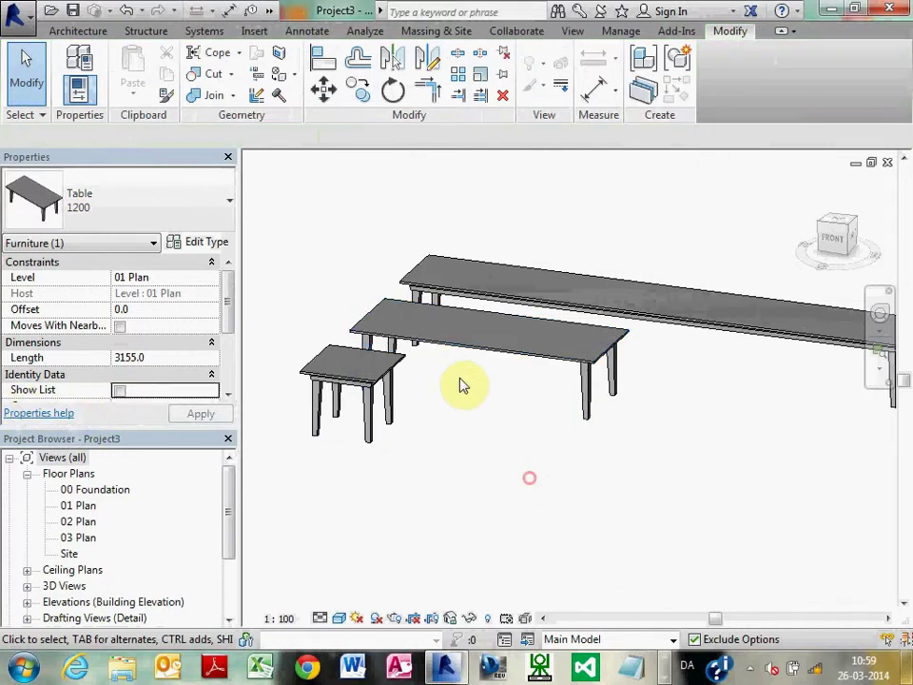
scroll(461, 376, up, 2)
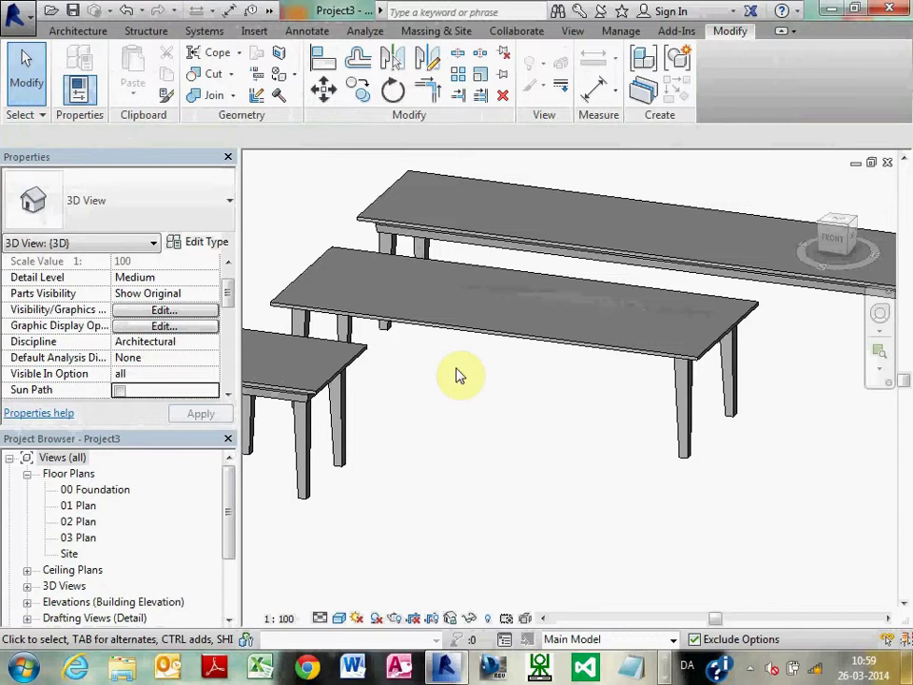
shift+middle_drag(460, 373, 564, 419)
Open the middle table's family for editing from the project
click(546, 394)
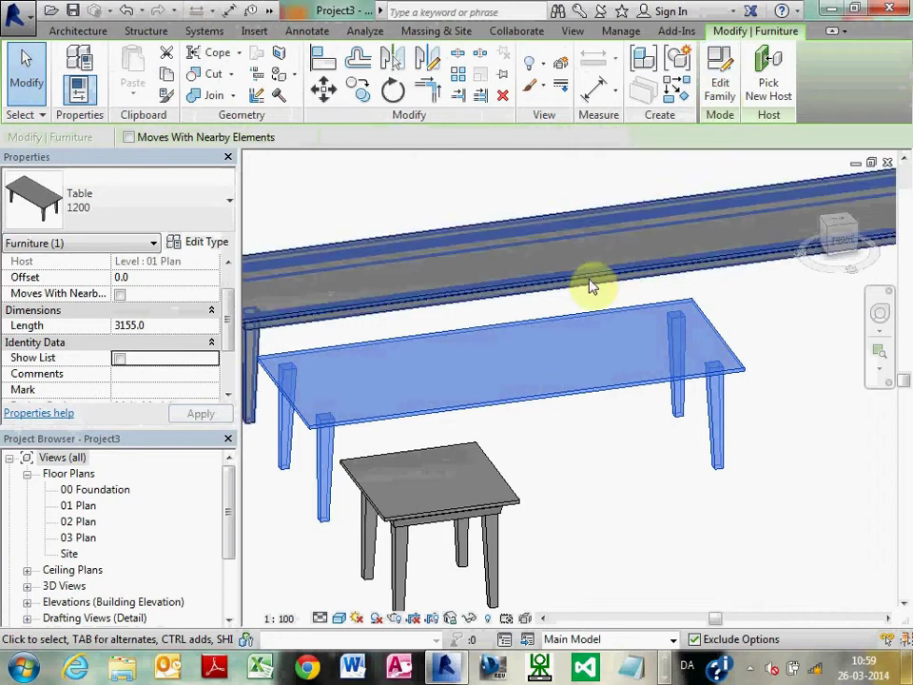
click(606, 440)
click(503, 389)
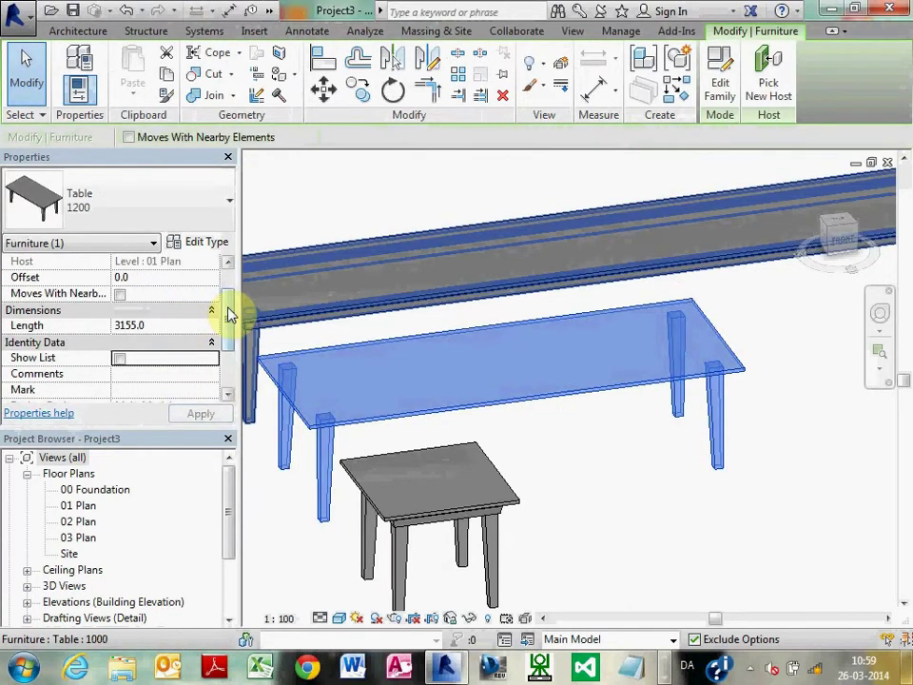
click(515, 433)
click(507, 397)
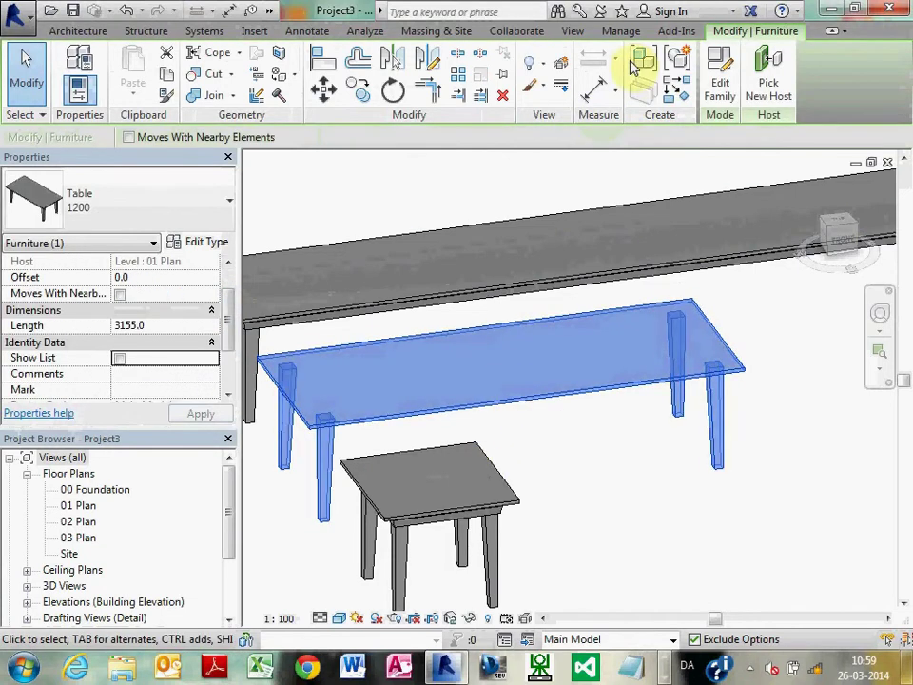
click(719, 84)
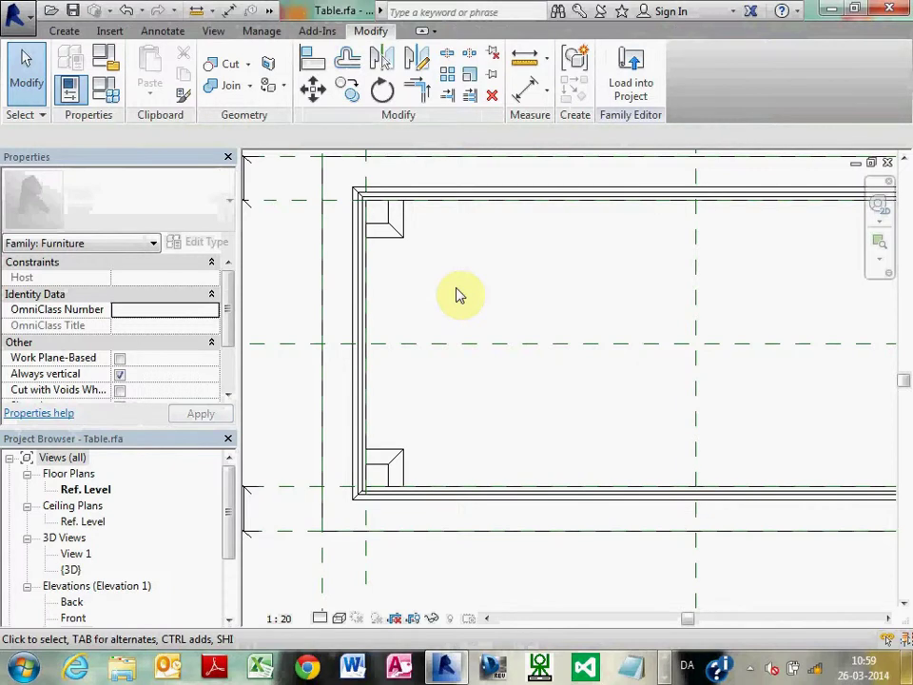
Copy the two legs at the table's left end horizontally to the vertical centre reference plane
scroll(453, 224, down, 3)
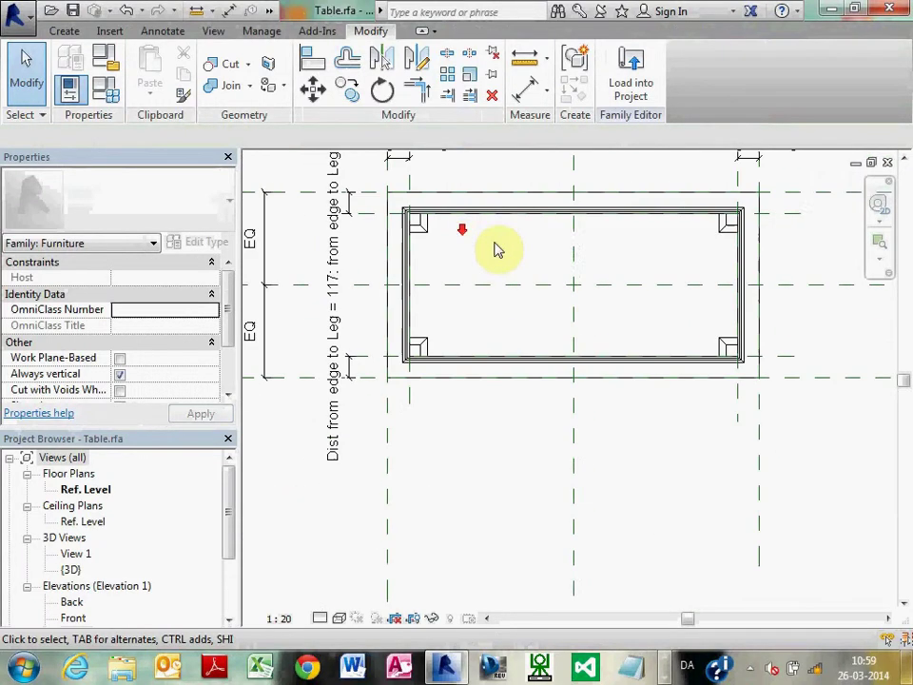
scroll(593, 237, up, 2)
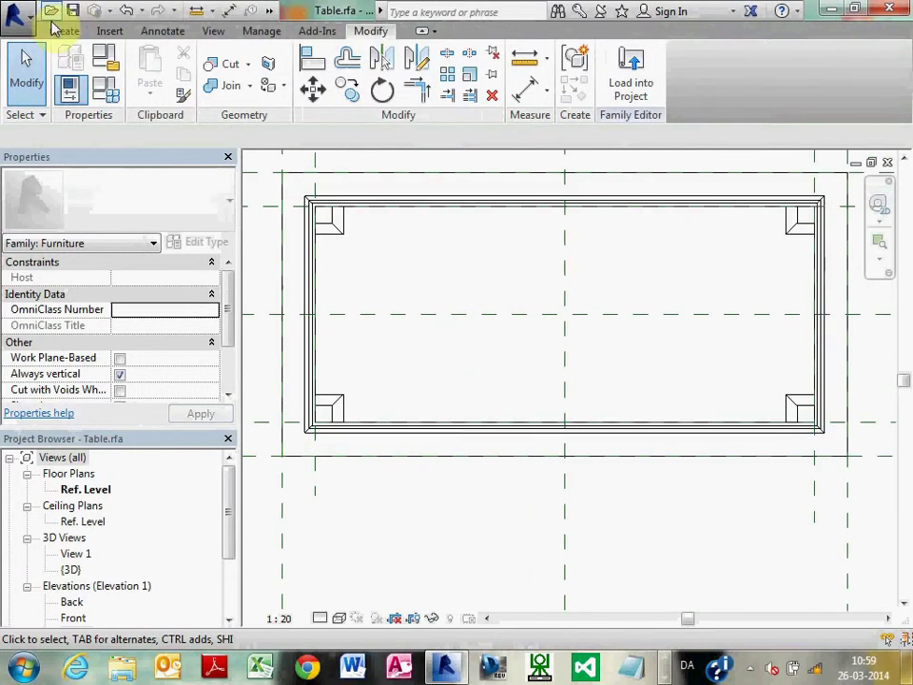
click(348, 233)
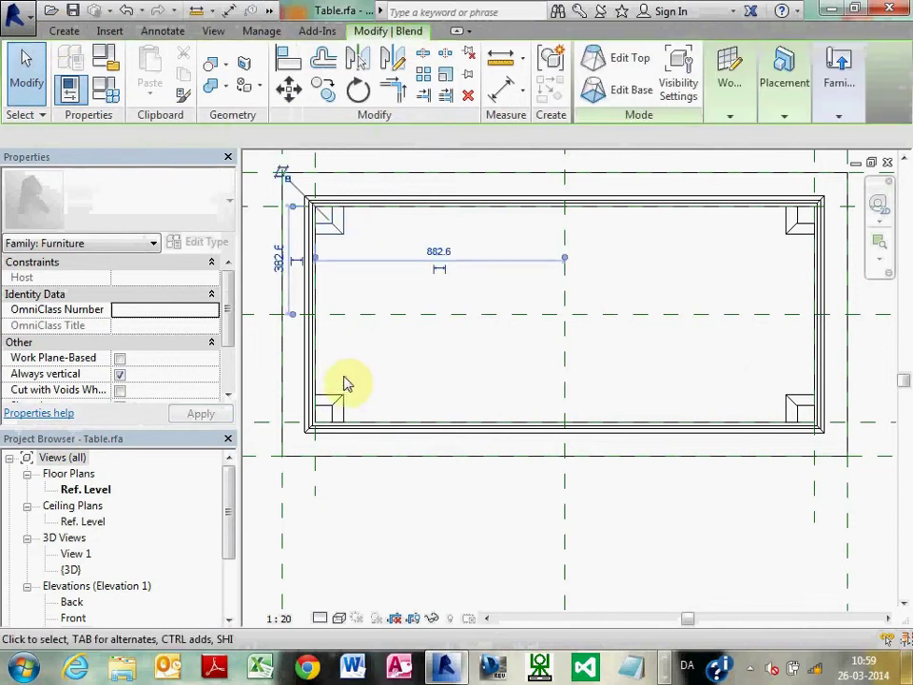
ctrl+click(344, 402)
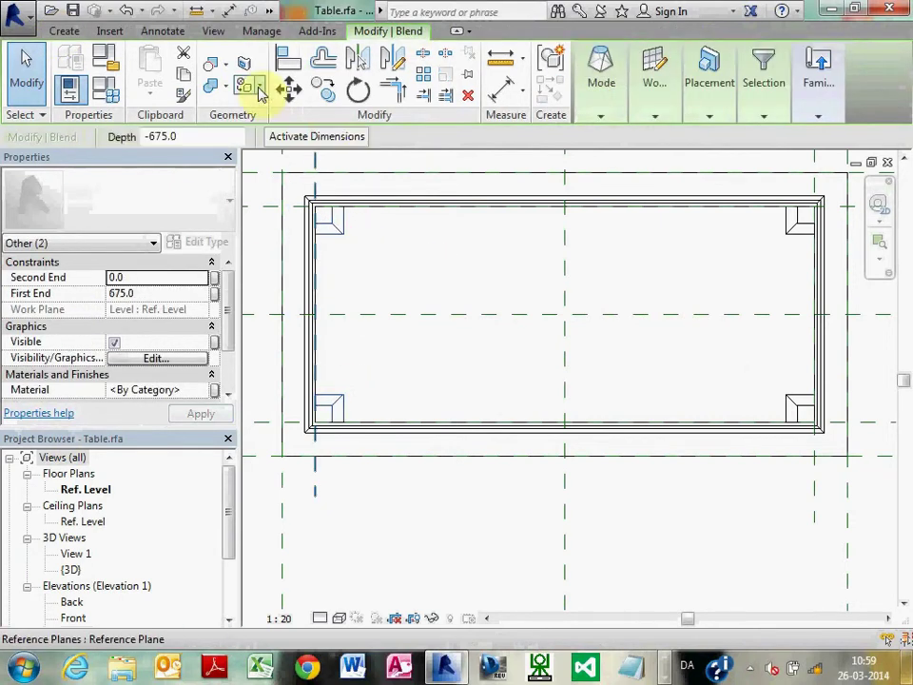
click(333, 226)
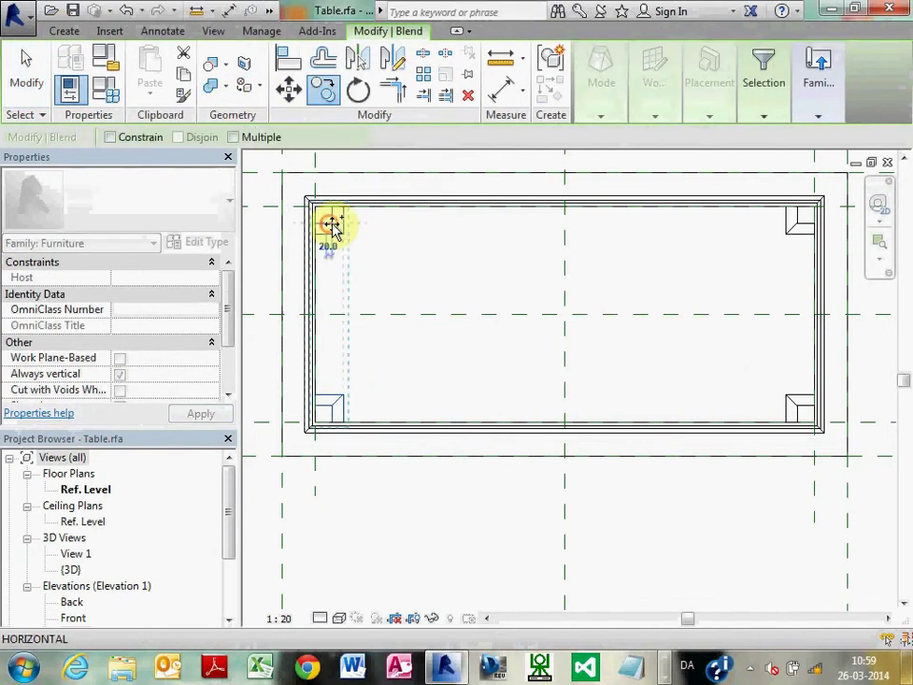
click(564, 229)
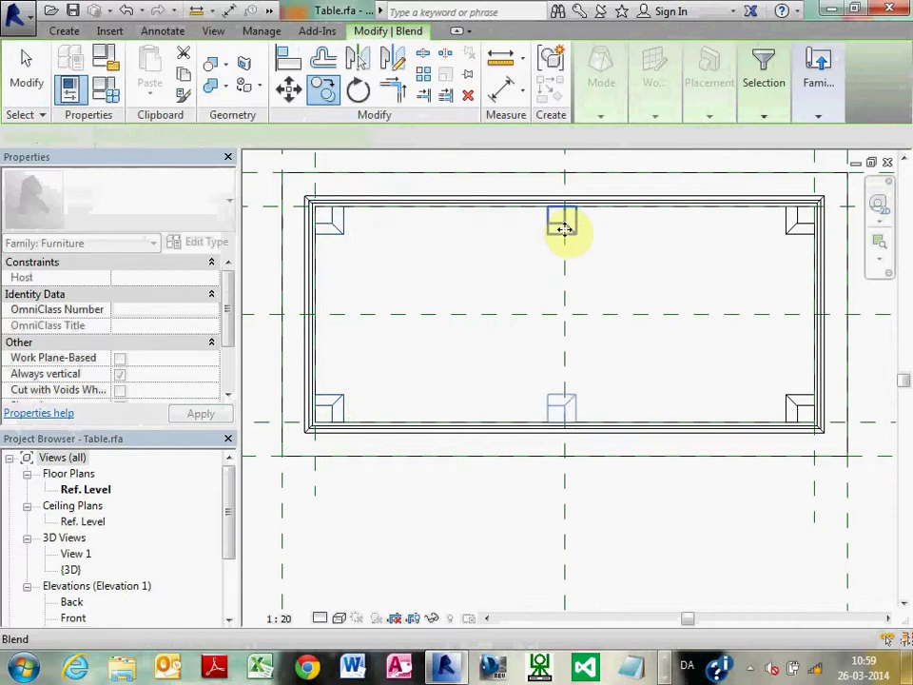
key(Escape)
Align the left edges of both copied legs to the vertical centre reference plane
key(a)
key(l)
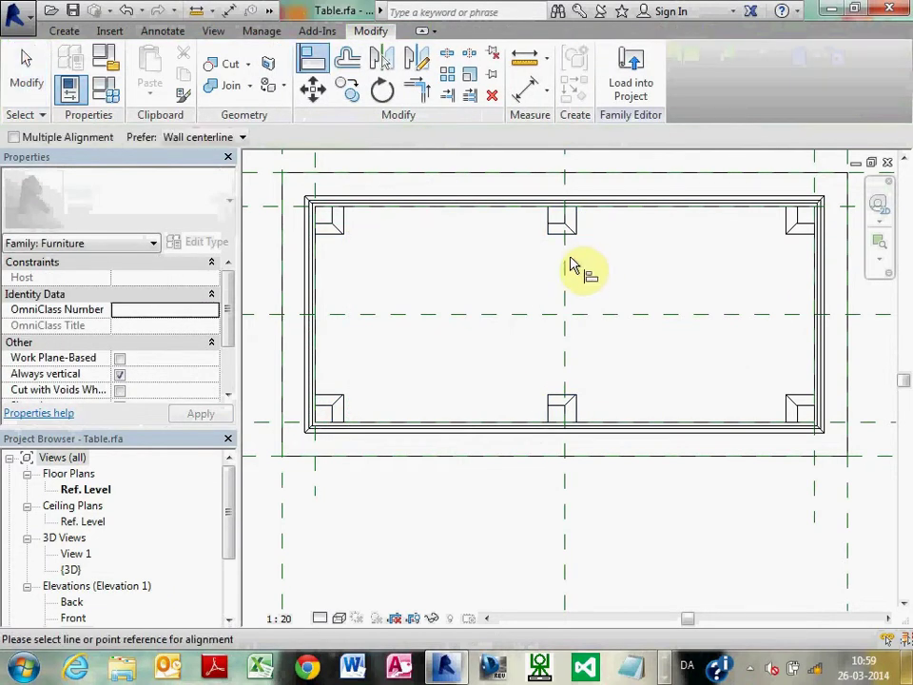
click(565, 258)
click(547, 225)
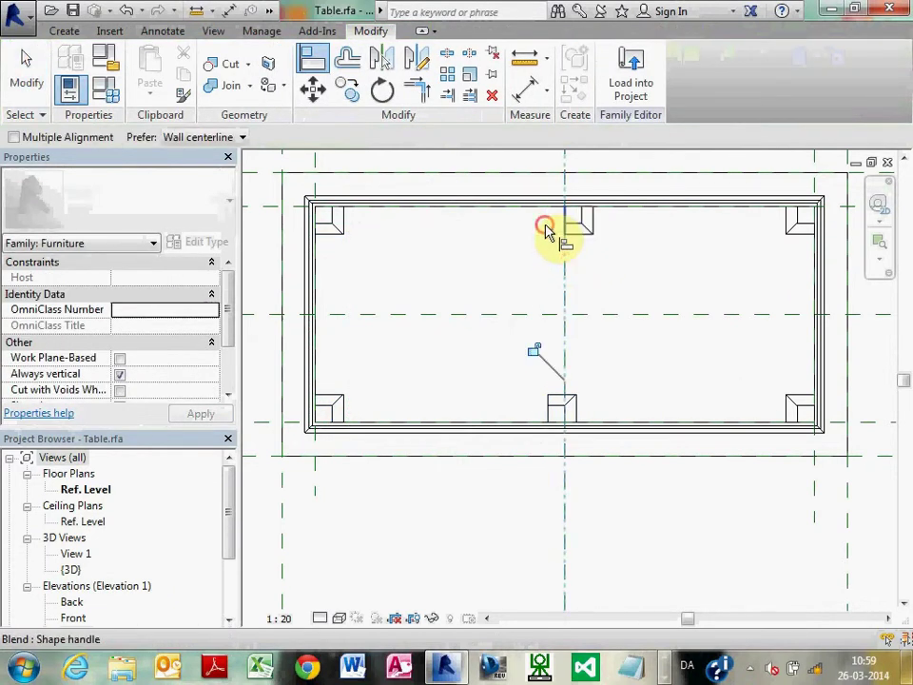
click(564, 332)
click(549, 412)
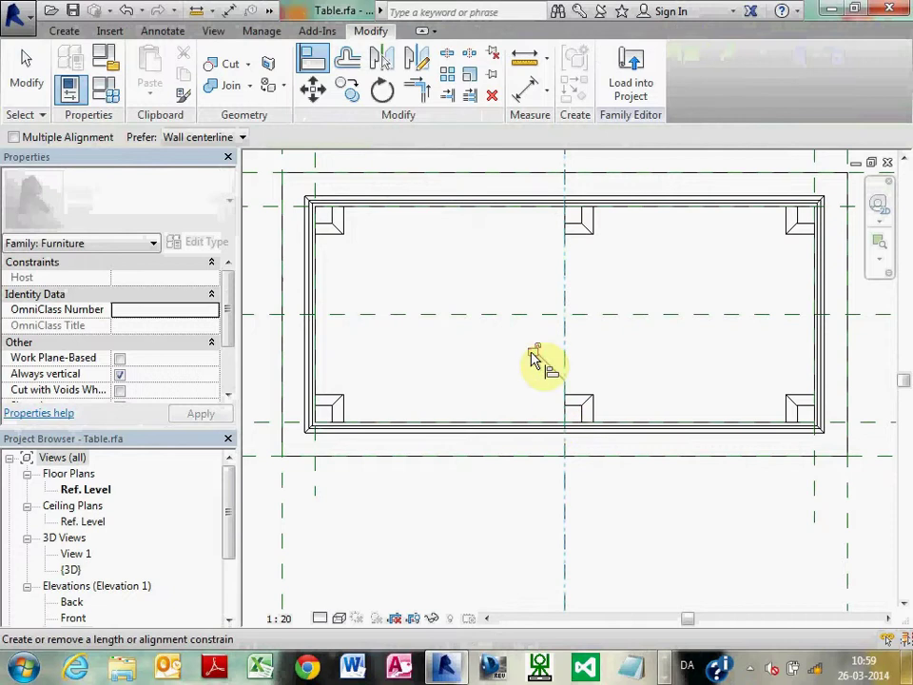
key(Escape)
key(Escape)
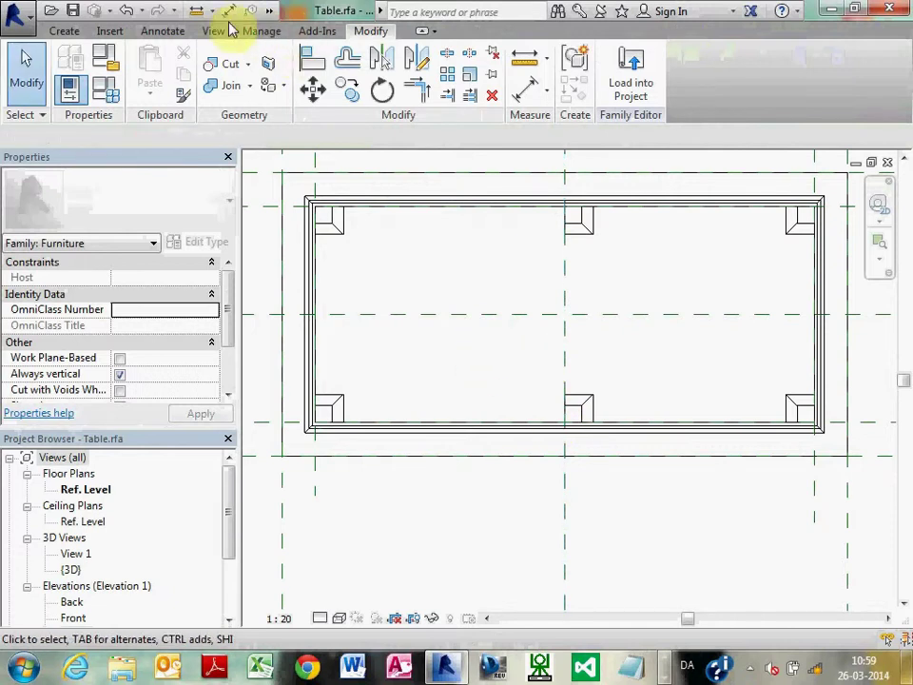
Load the table family with the middle legs into the project, overwriting the existing version
click(636, 88)
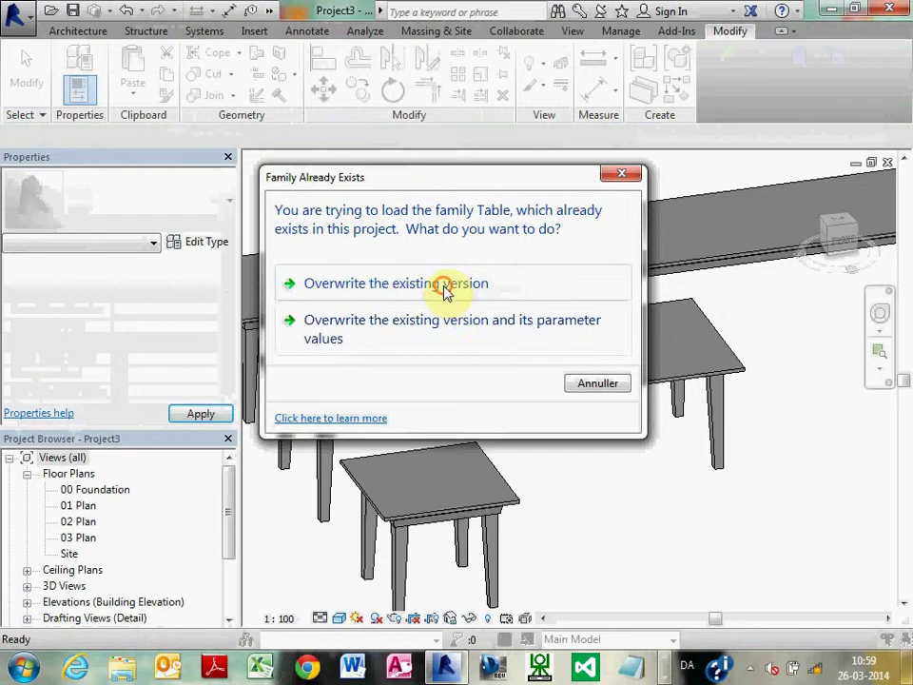
click(444, 285)
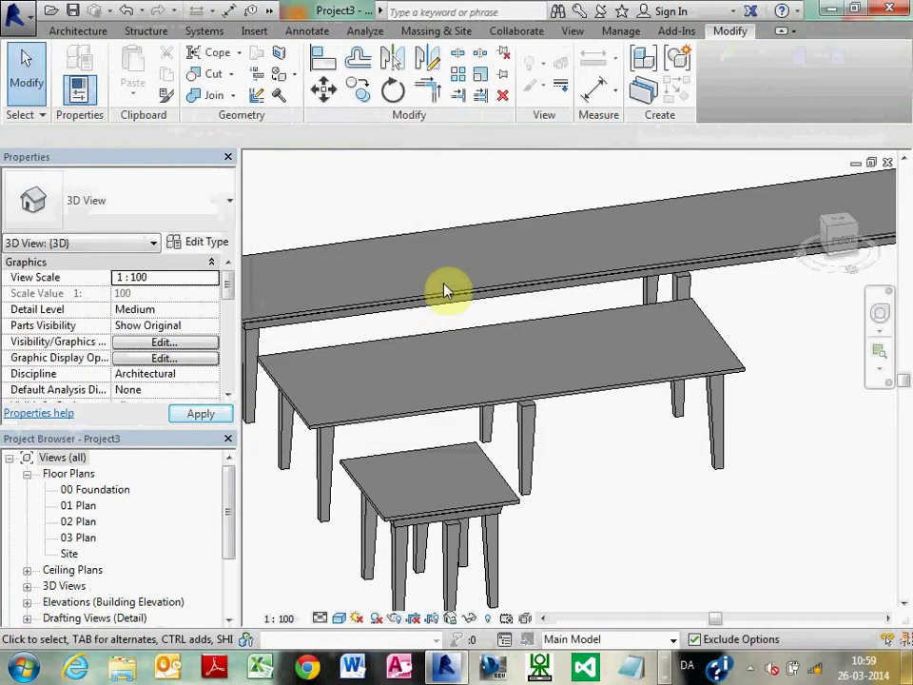
scroll(638, 408, down, 5)
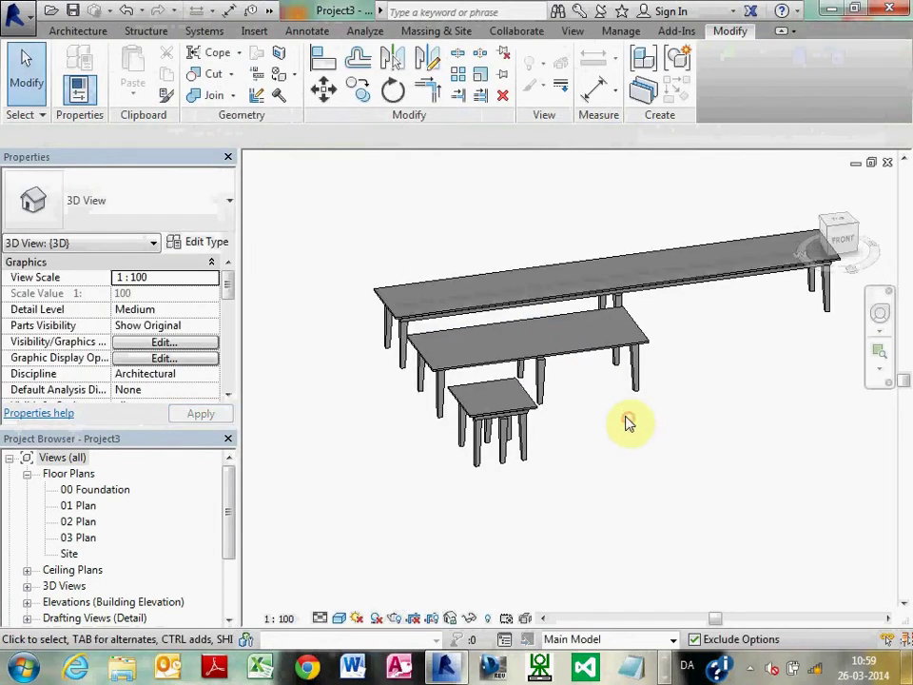
shift+middle_drag(628, 423, 599, 481)
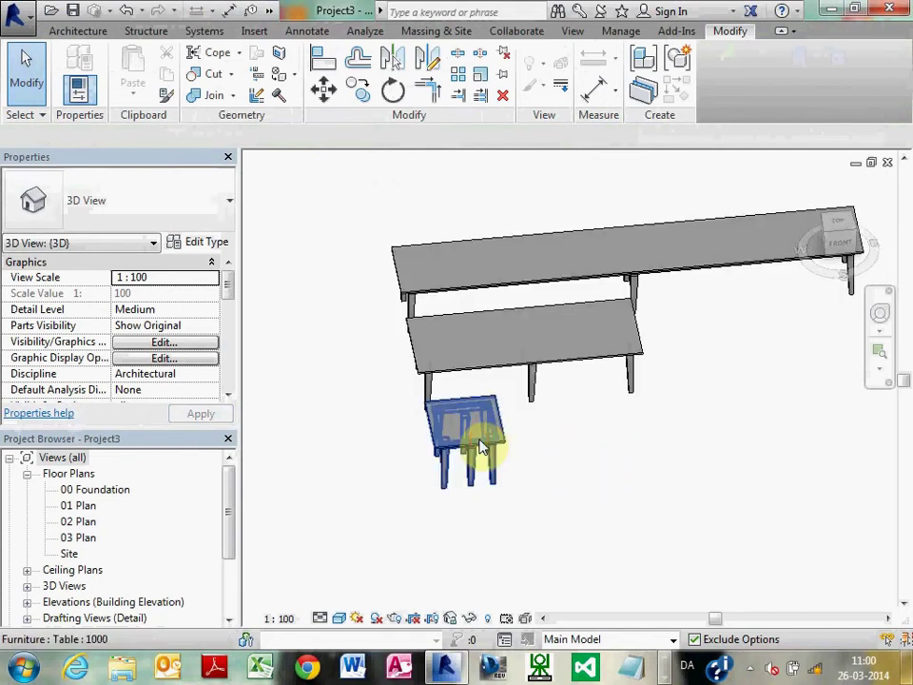
Open the small square table's family for editing
click(482, 445)
click(720, 79)
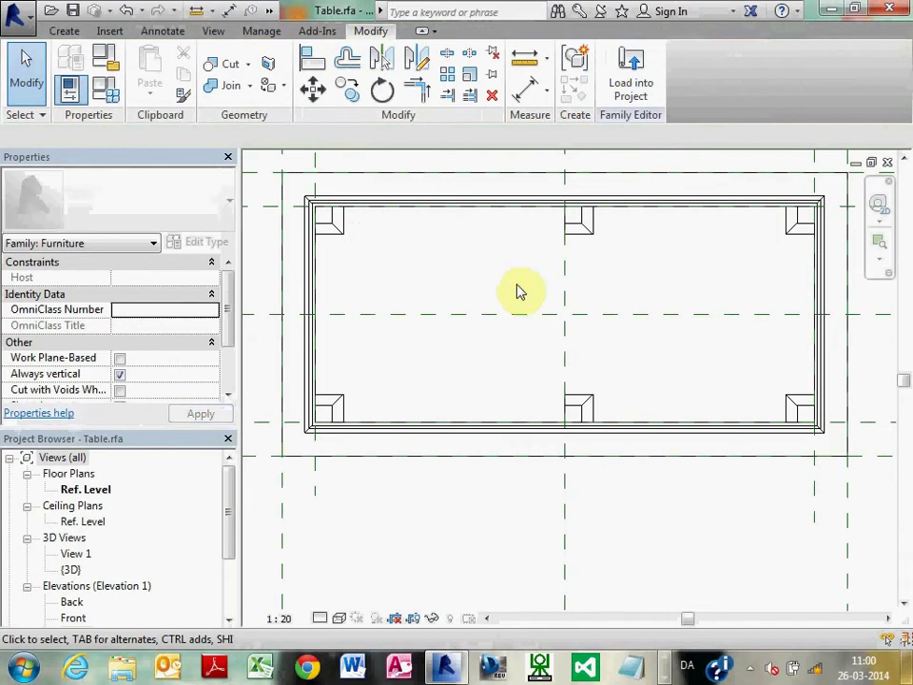
In the Front elevation, try stretching the middle leg's top downward and return it to the underside of the tabletop
double_click(84, 618)
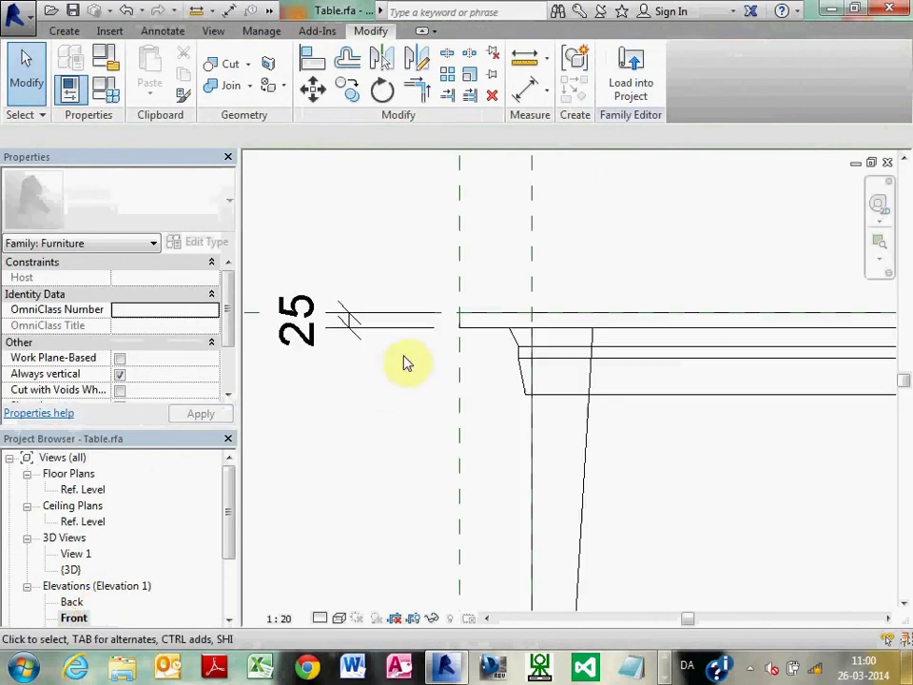
scroll(346, 323, down, 3)
scroll(346, 333, down, 1)
scroll(513, 362, up, 1)
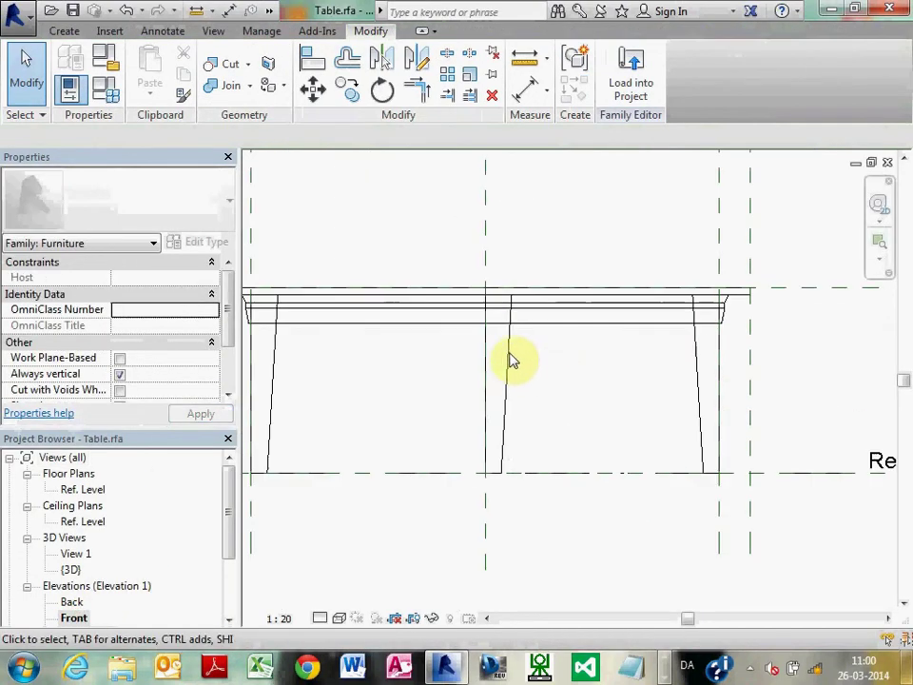
click(510, 337)
drag(497, 289, 498, 344)
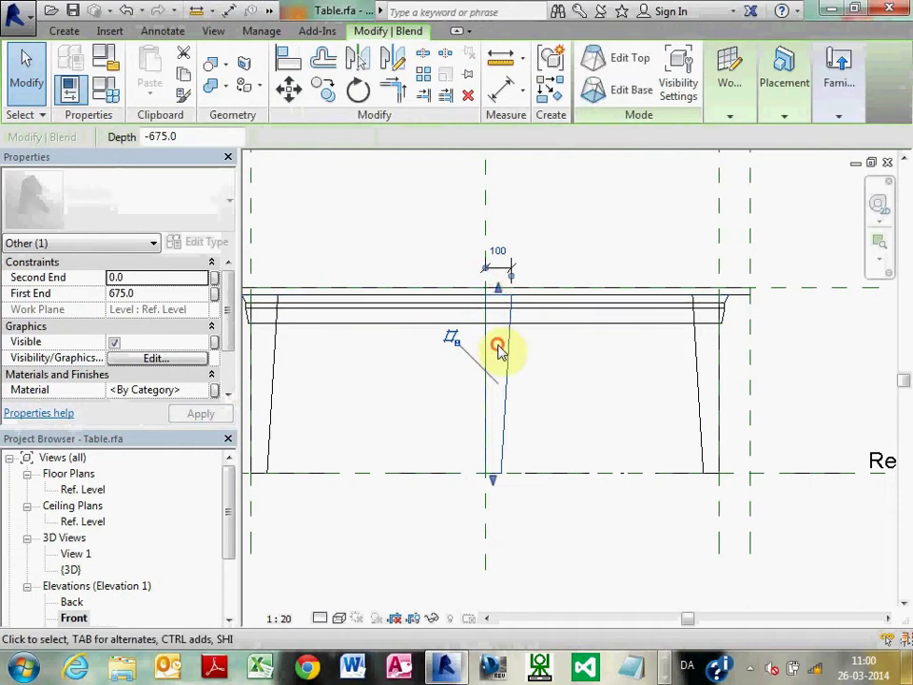
mouse_move(497, 295)
mouse_down()
mouse_move(499, 332)
mouse_move(498, 288)
mouse_up()
click(532, 357)
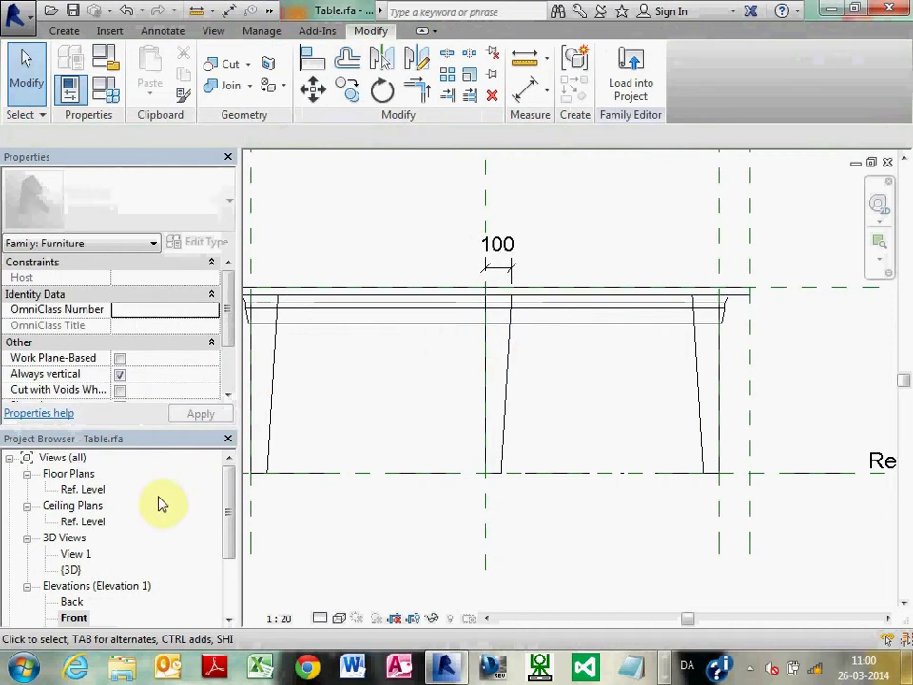
Pull the middle leg's top down to about half its height, removing the constraints that block the change
click(509, 362)
drag(500, 300, 526, 375)
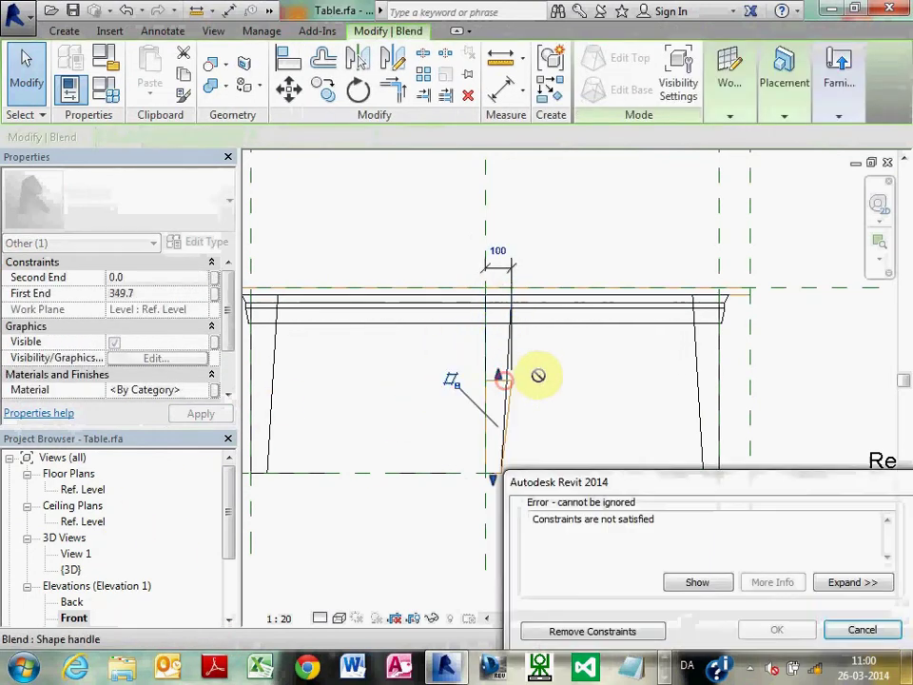
click(605, 629)
Align the tops of both middle legs to the underside of the tabletop, locking the alignment
click(497, 284)
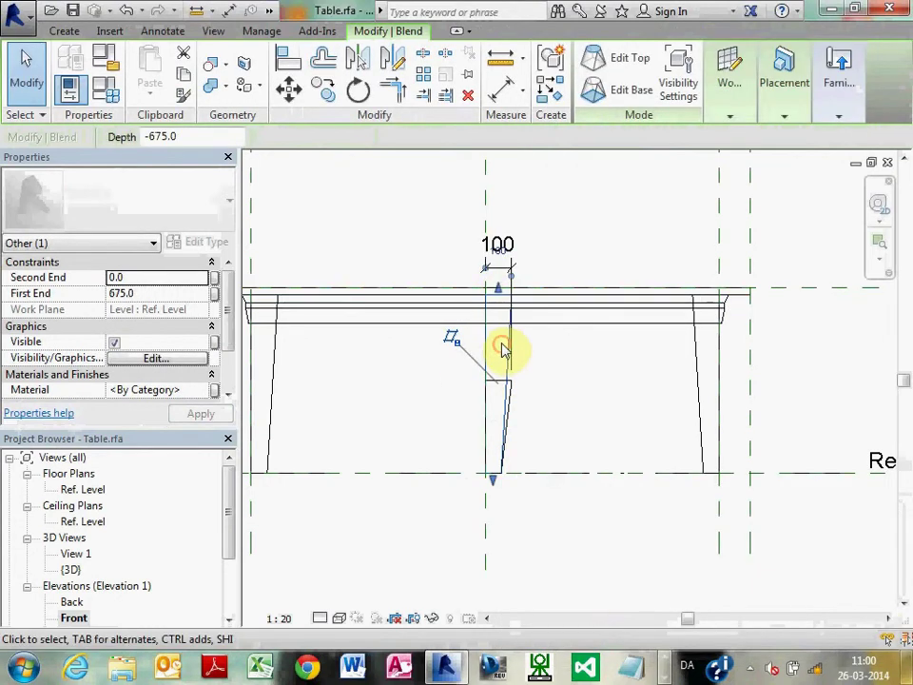
mouse_move(498, 291)
mouse_down()
mouse_move(501, 341)
mouse_move(499, 290)
mouse_up()
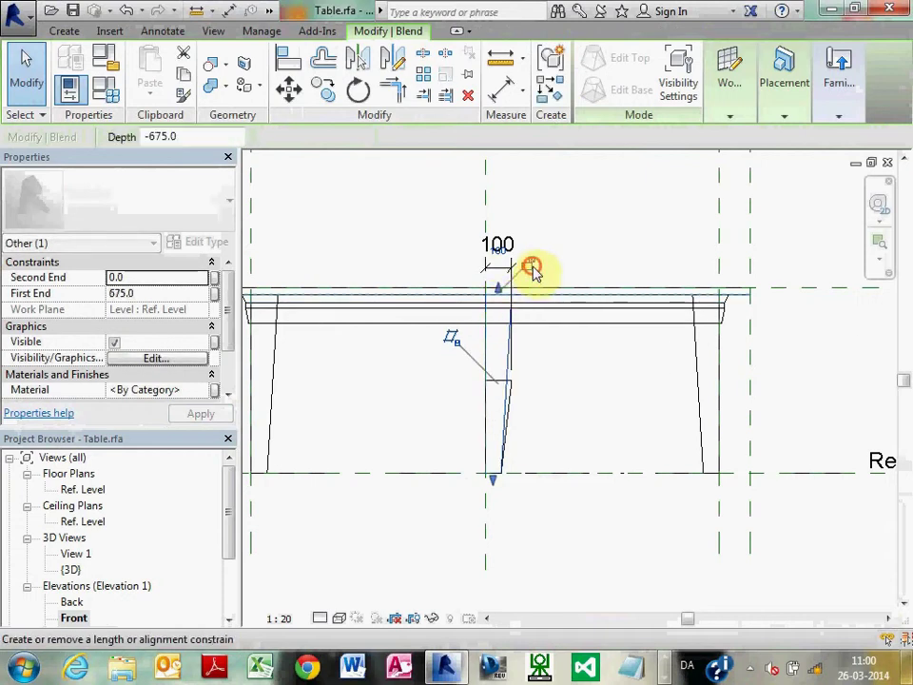
drag(503, 383, 499, 291)
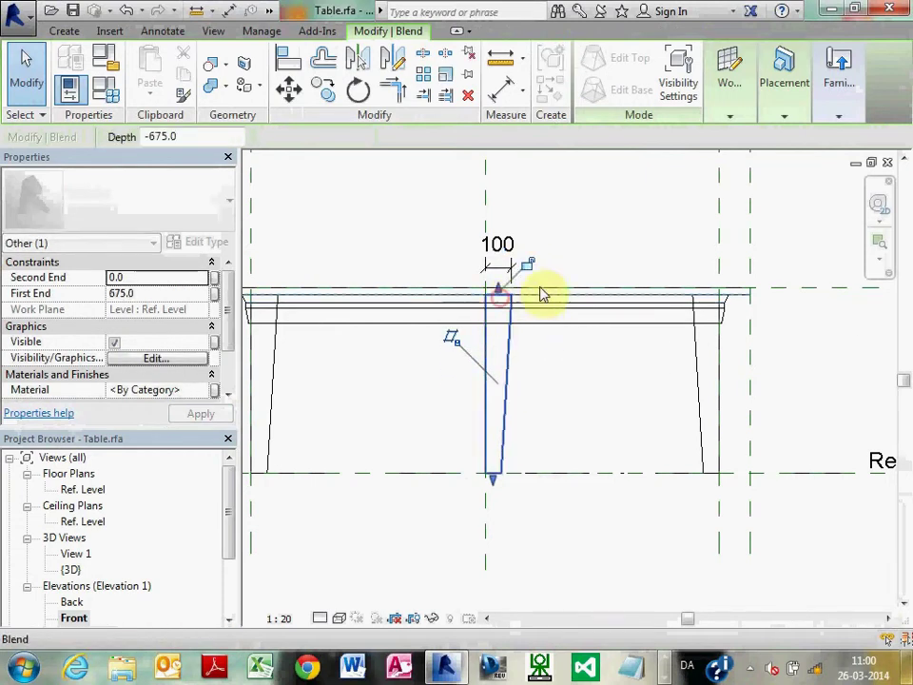
click(548, 328)
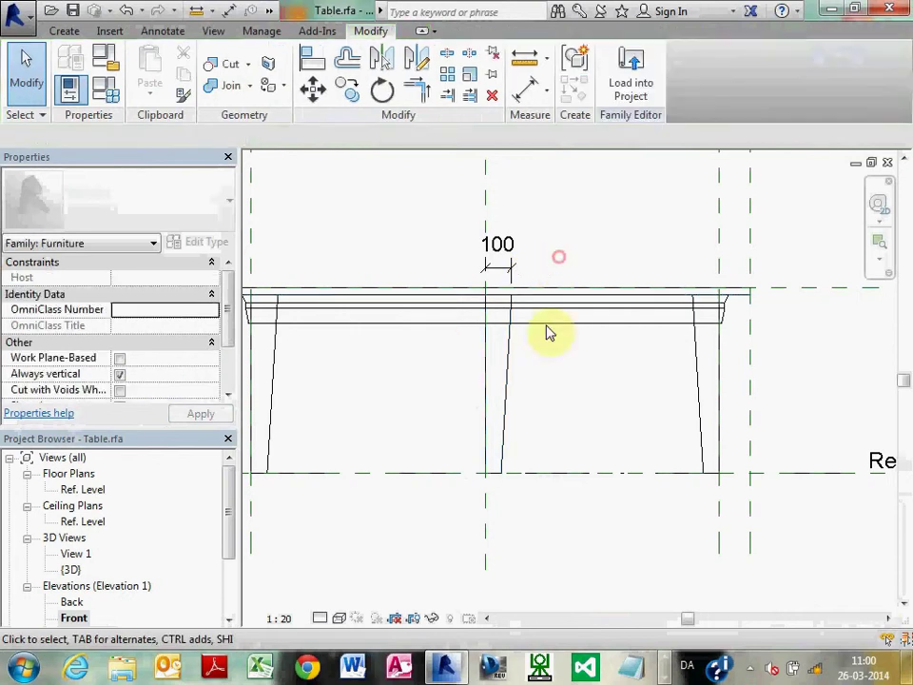
In the 3D view, link the Visible property of both middle legs to a new instance family parameter named Midt Legs
click(270, 12)
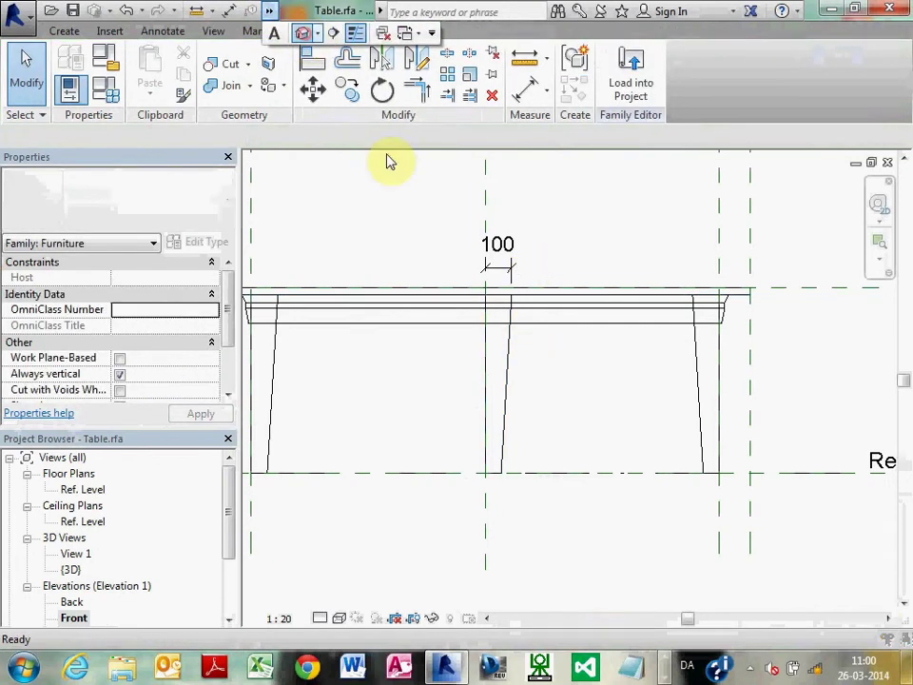
click(561, 411)
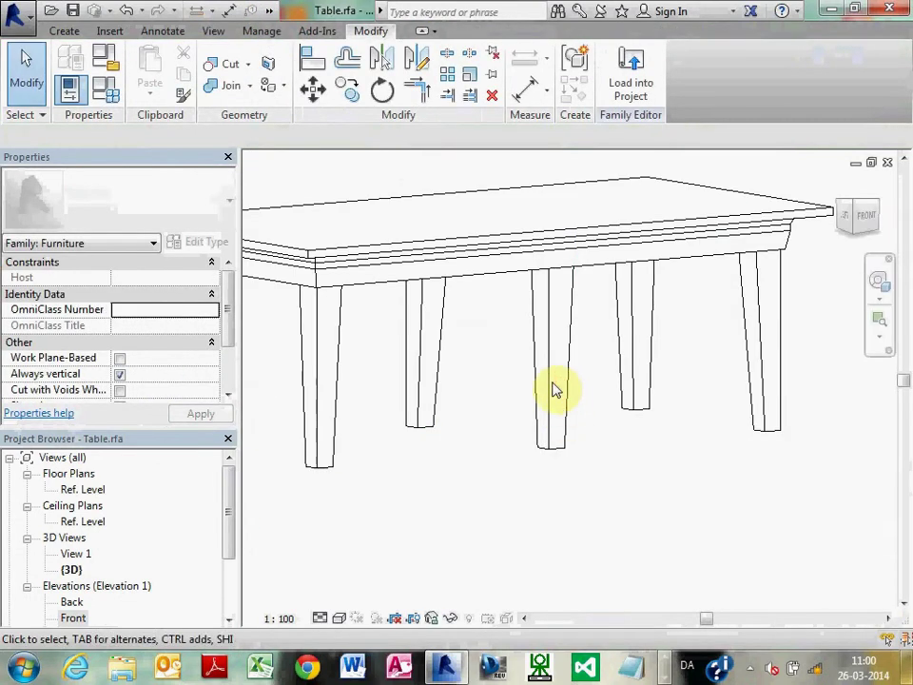
click(551, 385)
click(424, 377)
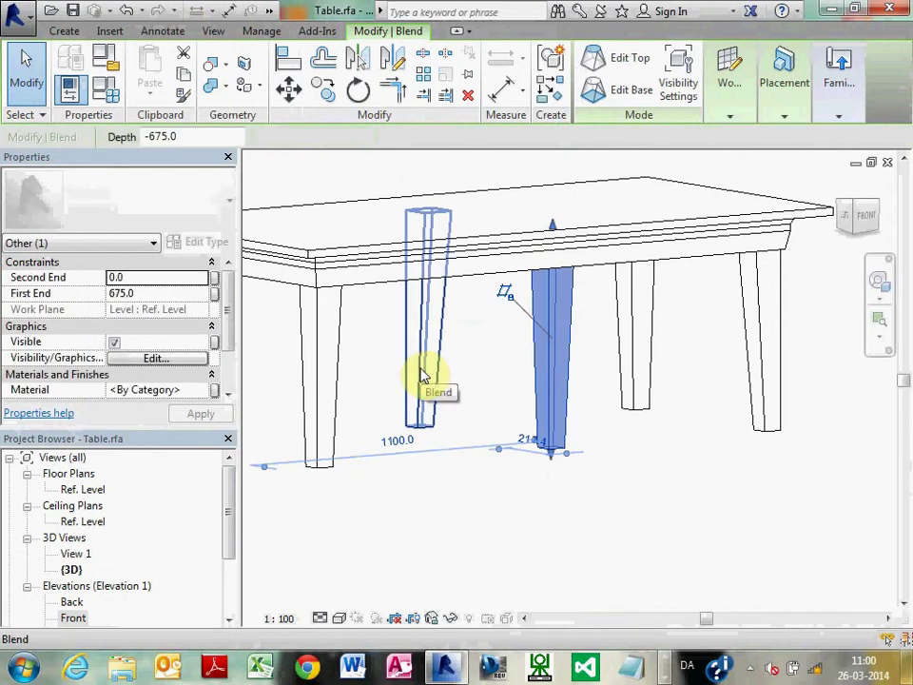
ctrl+click(422, 371)
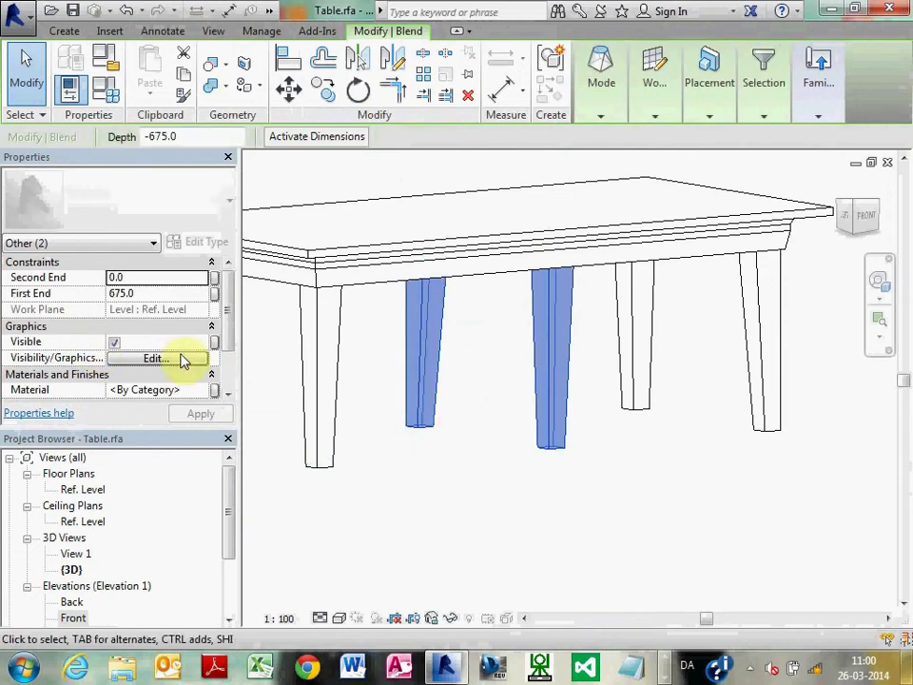
click(215, 342)
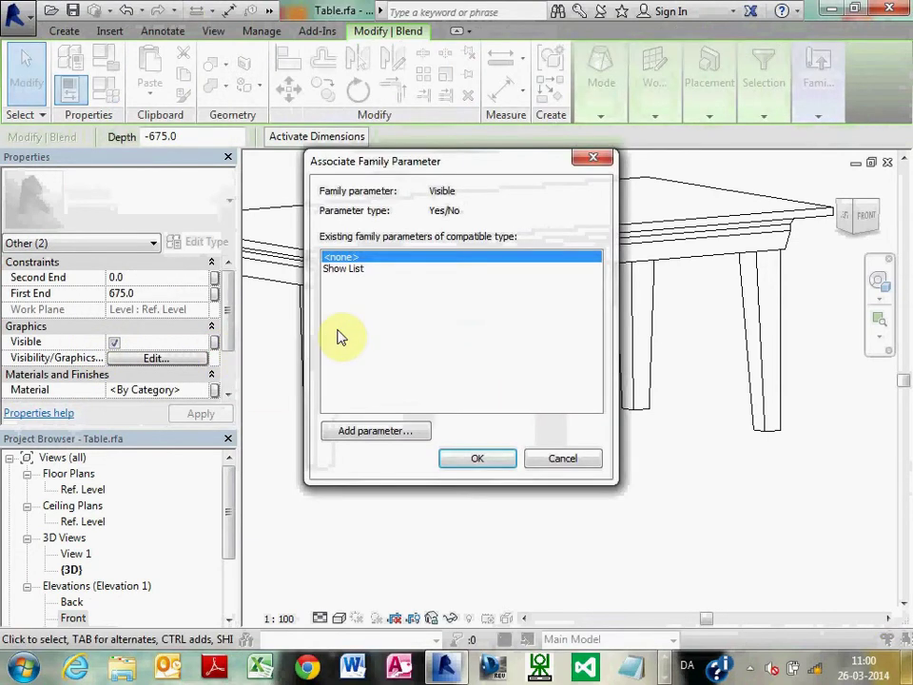
click(374, 431)
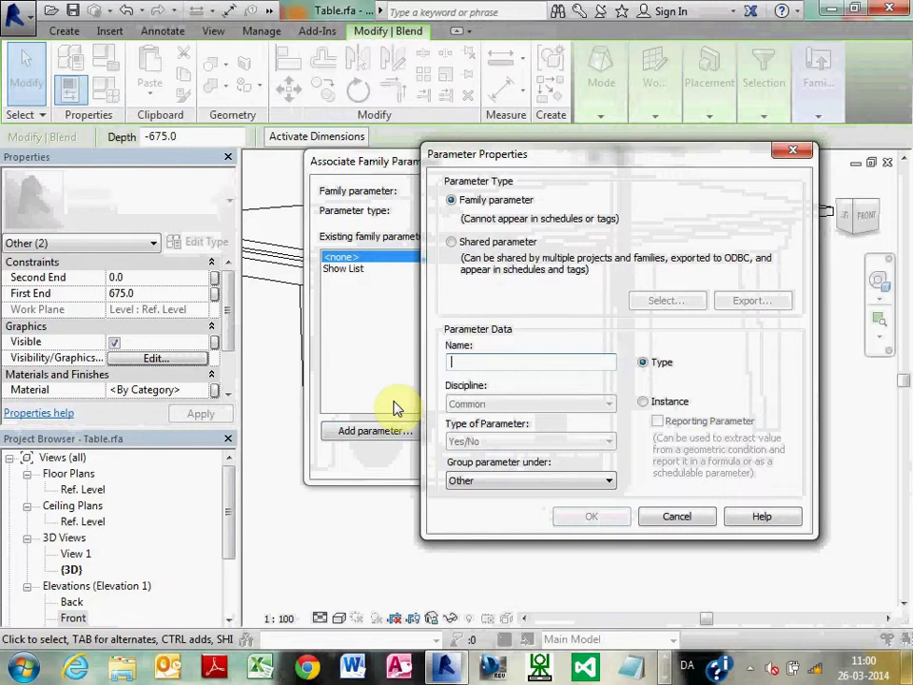
text(Midt Legs)
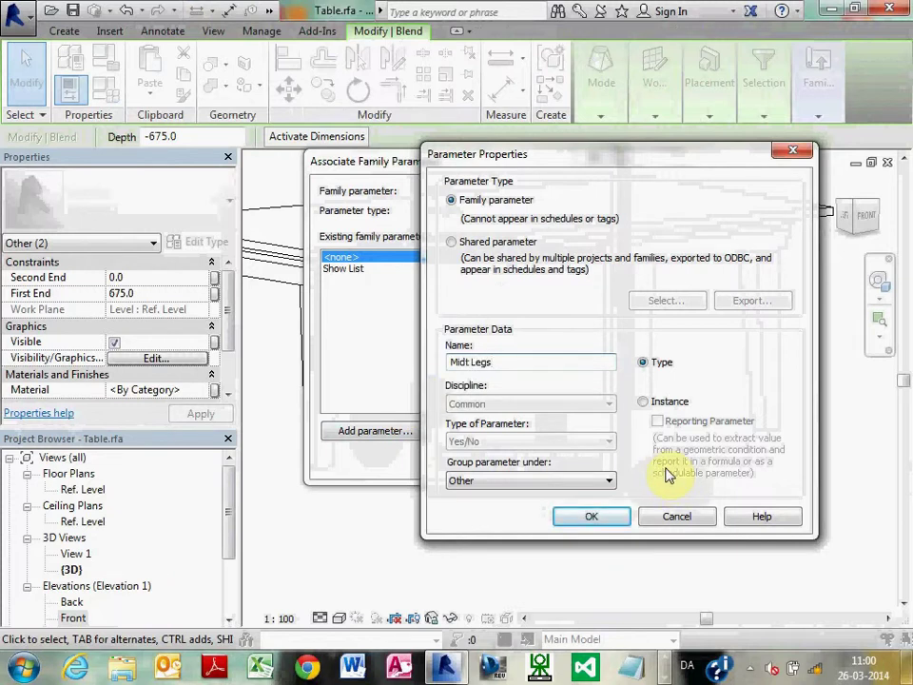
click(644, 403)
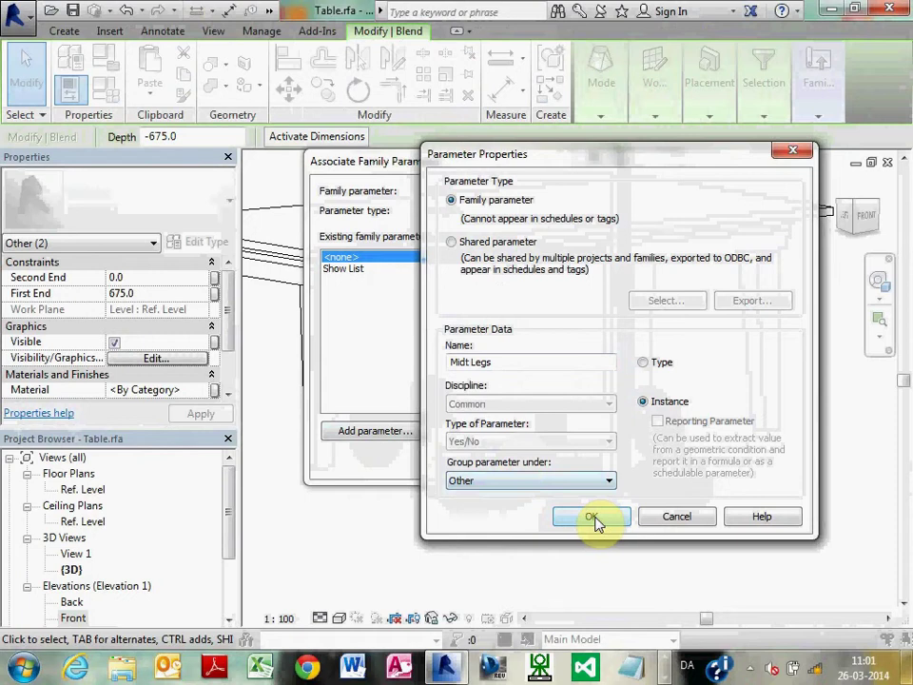
click(594, 518)
click(476, 460)
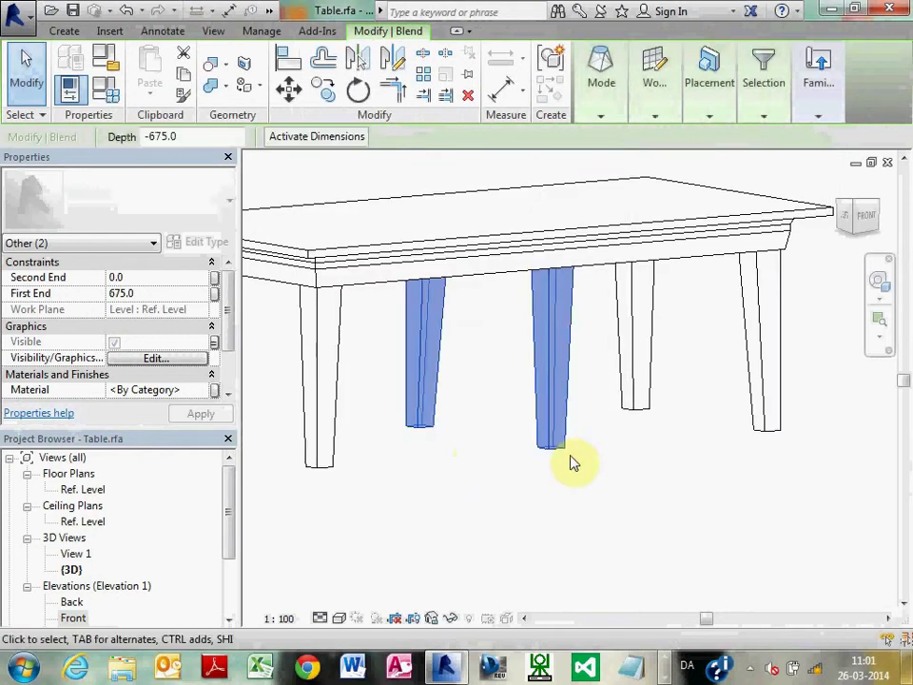
click(585, 466)
Load the family into the project, overwriting the existing version, and turn off Midt Legs for the small square table
click(639, 82)
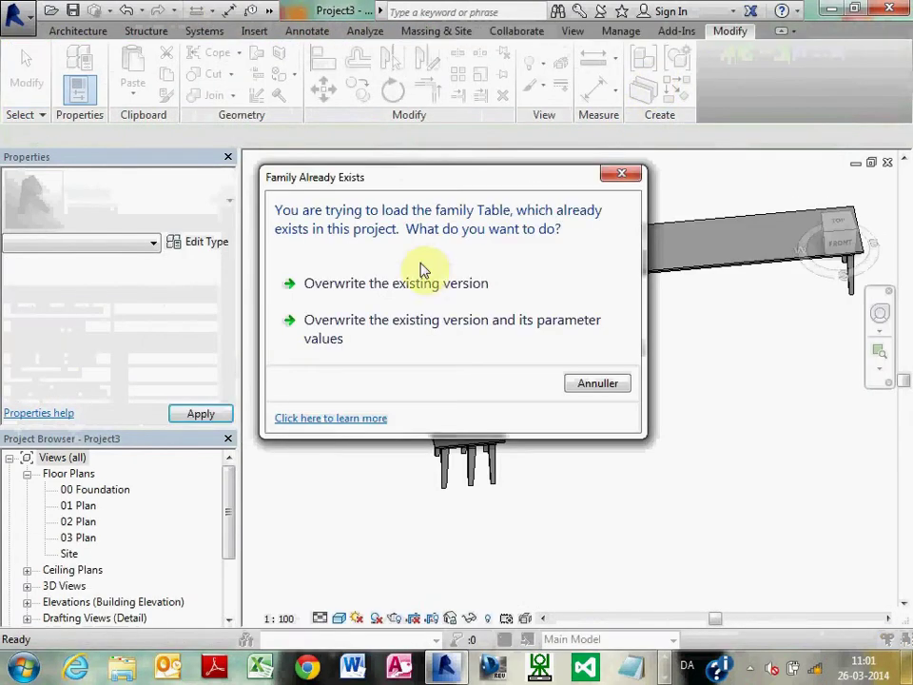
click(424, 283)
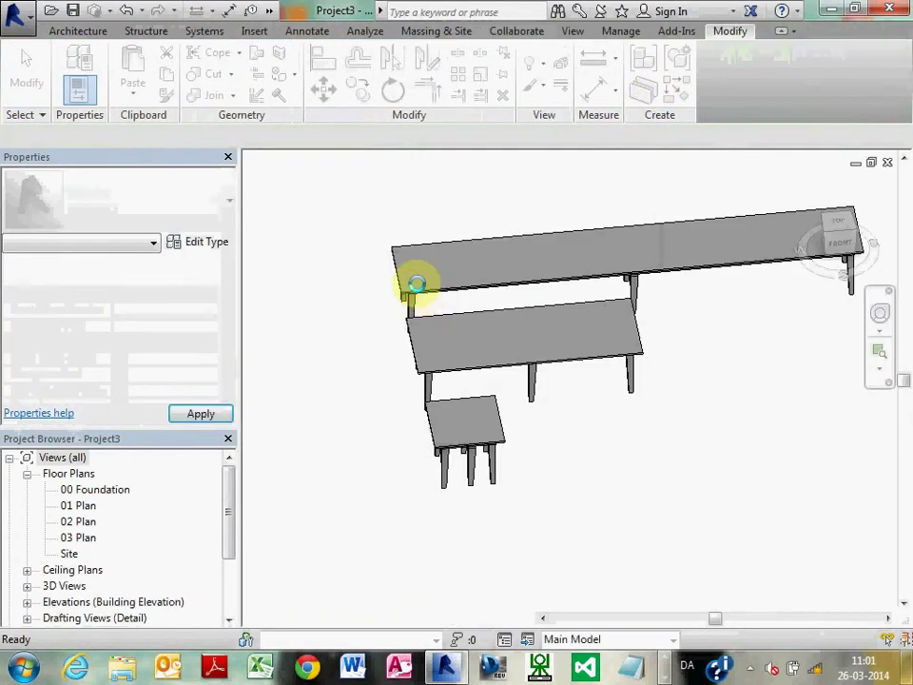
click(472, 454)
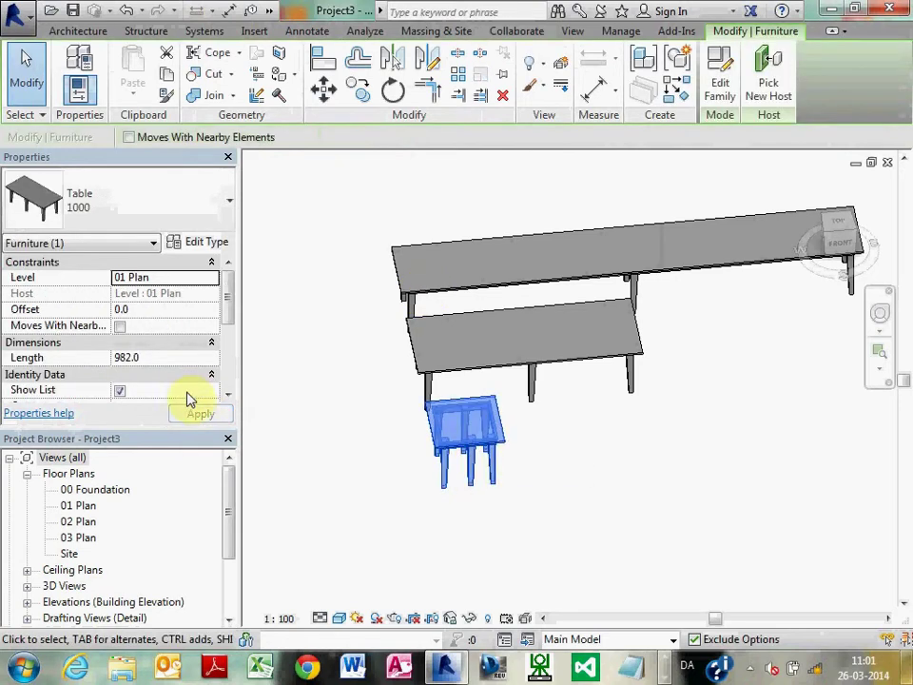
drag(227, 301, 214, 381)
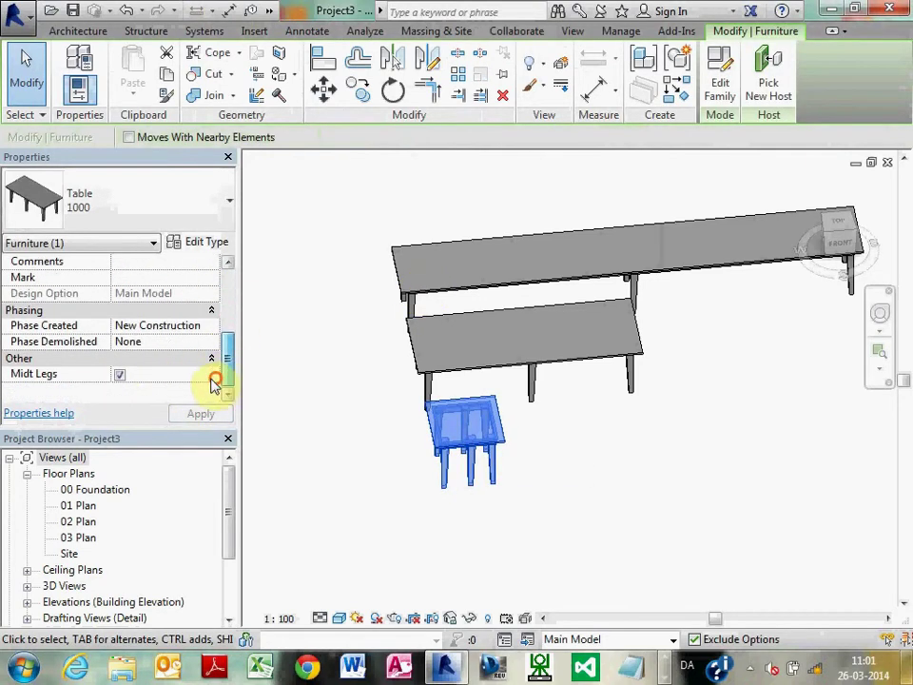
click(119, 373)
click(191, 416)
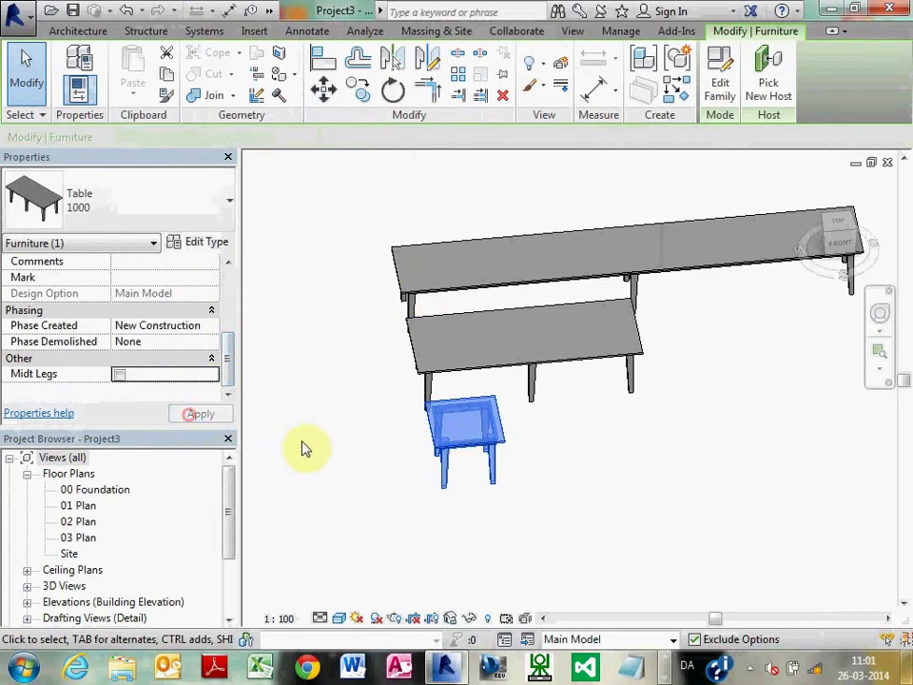
click(302, 443)
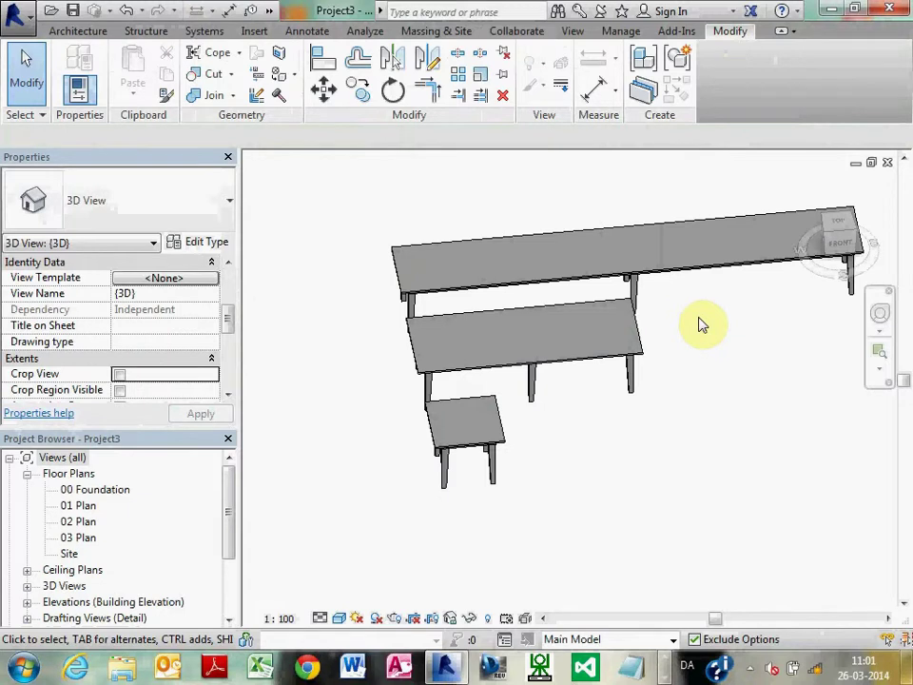
Open the longest table's family for editing and display its family types in an enlarged dialog with wider columns
click(651, 264)
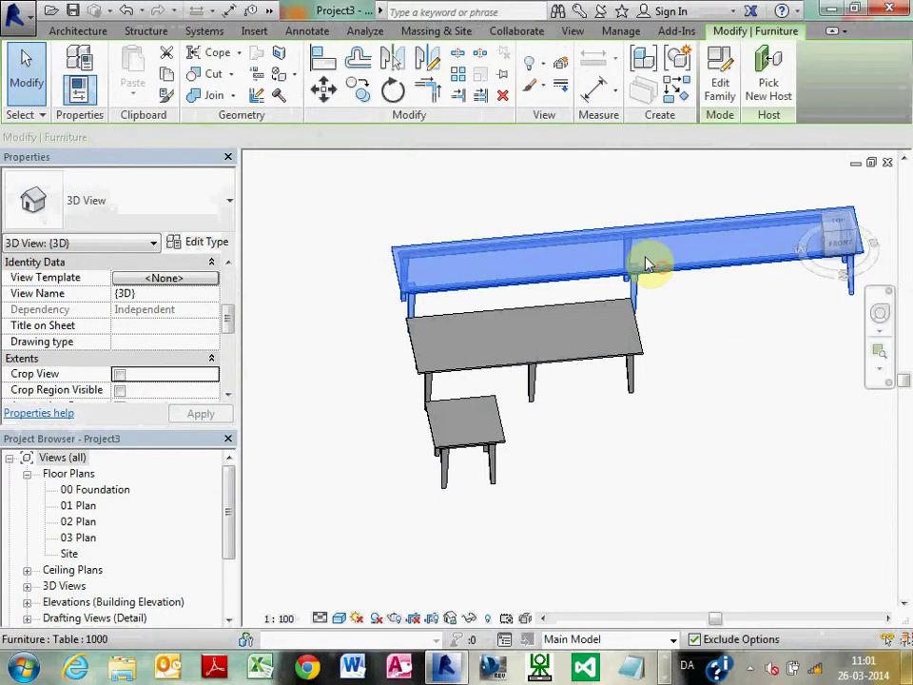
click(719, 86)
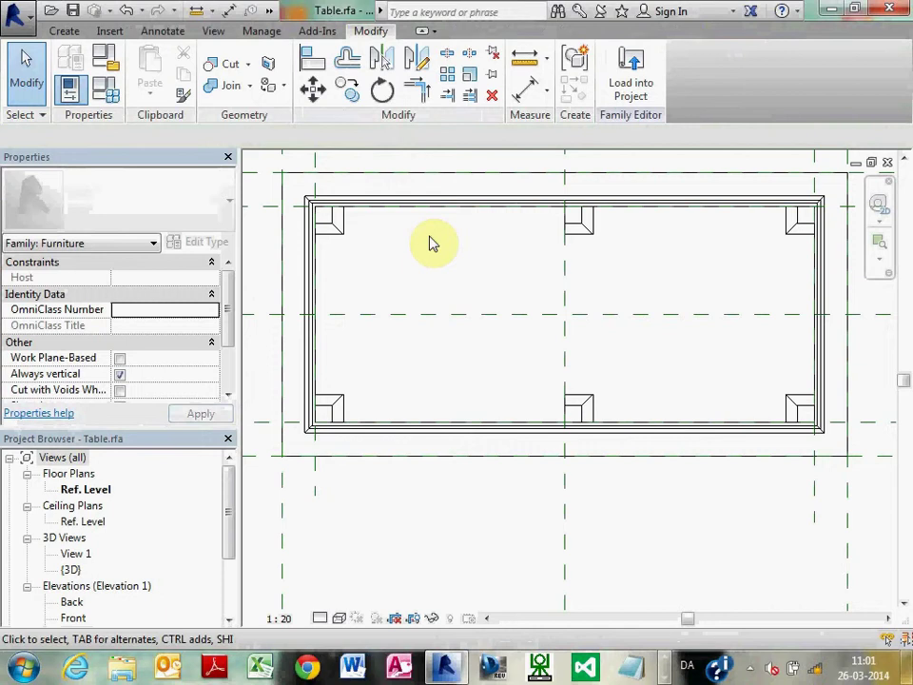
click(108, 91)
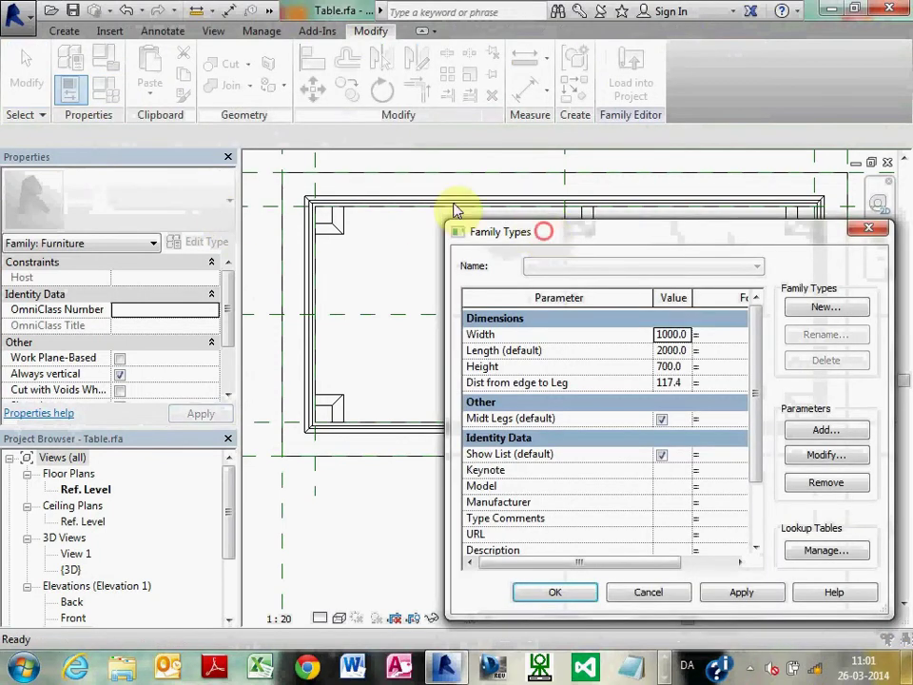
drag(455, 209, 228, 103)
drag(576, 206, 774, 205)
drag(481, 171, 308, 169)
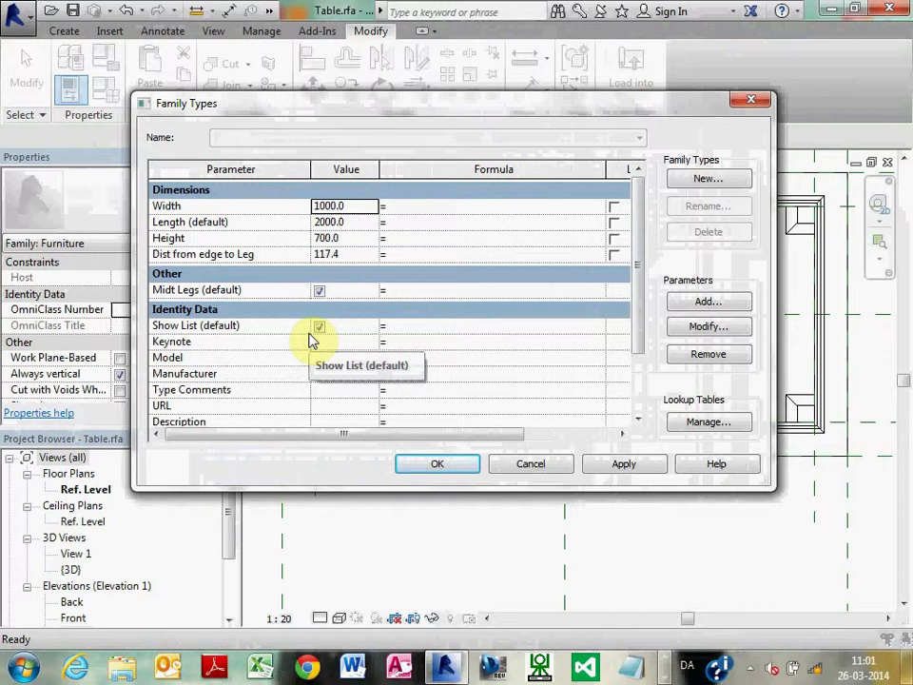
Enter the formula Length > 3000 mm for the Midt Legs parameter
click(461, 290)
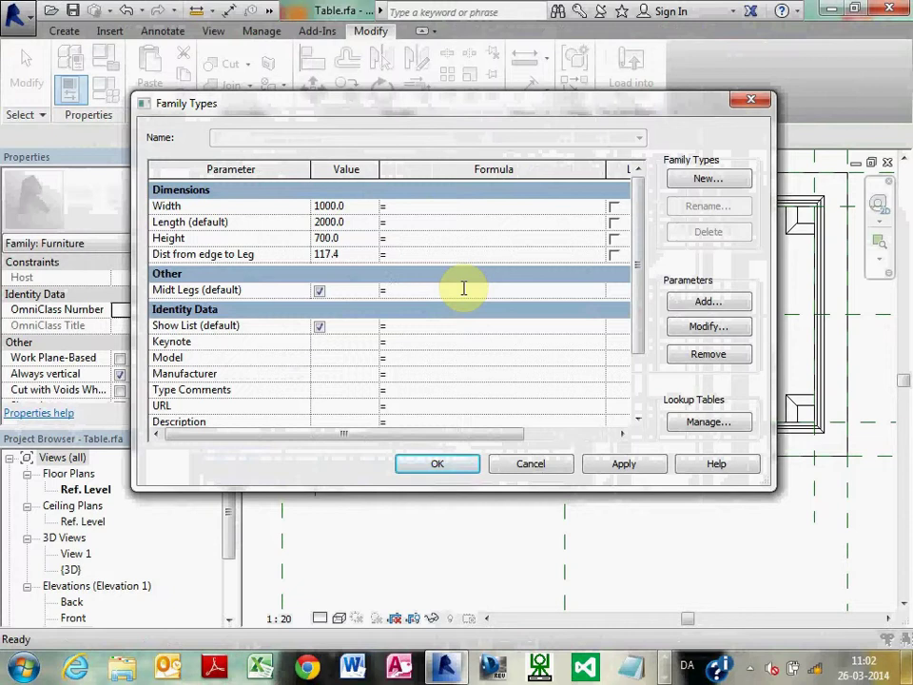
click(403, 291)
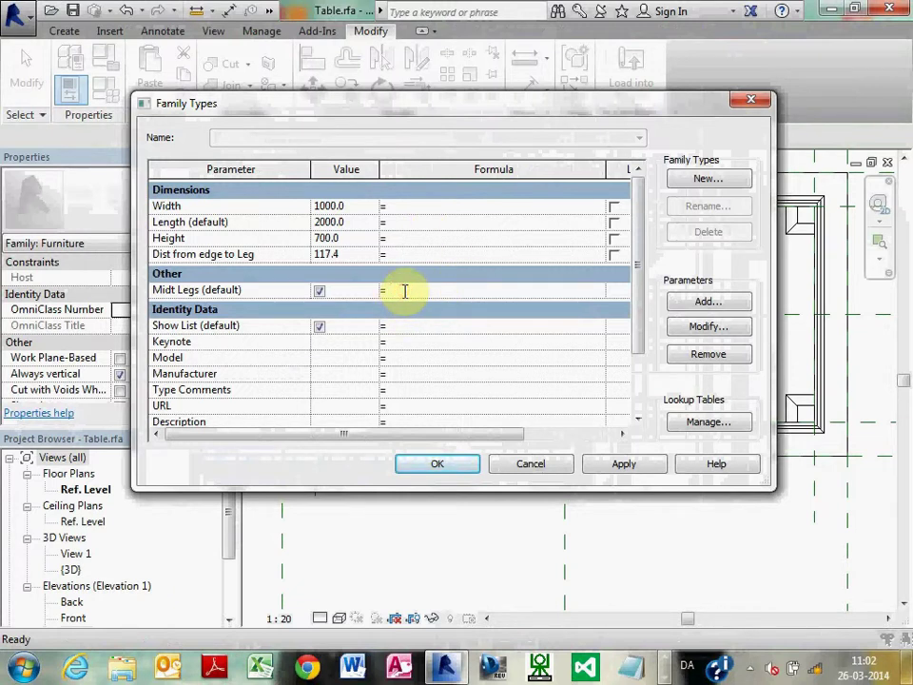
text(Leg)
key(Return)
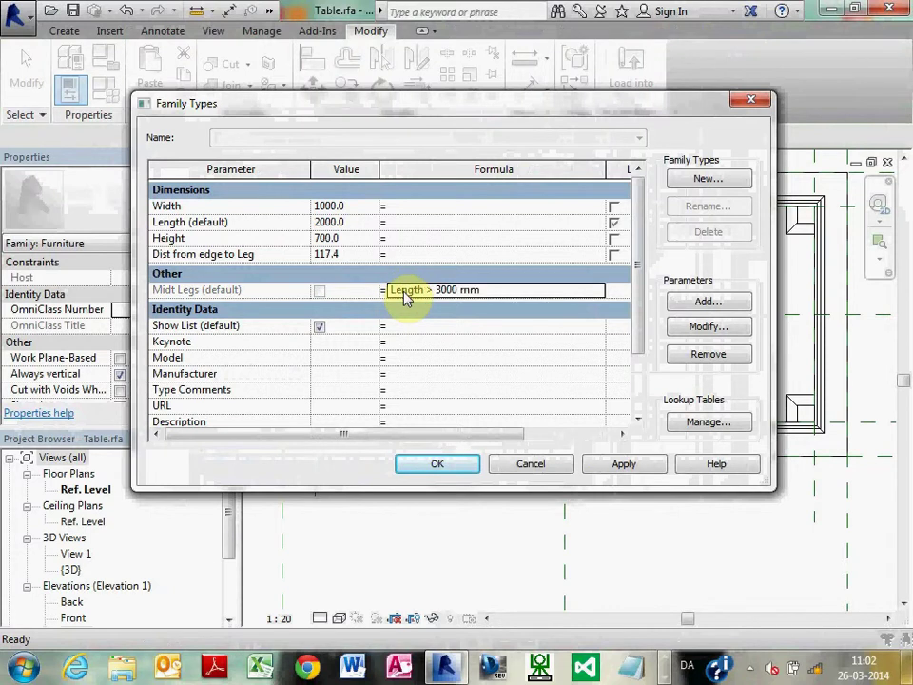
Test the Midt Legs formula with a Length of 3100, and set Length to 2900 in the family types
click(360, 222)
text(3100)
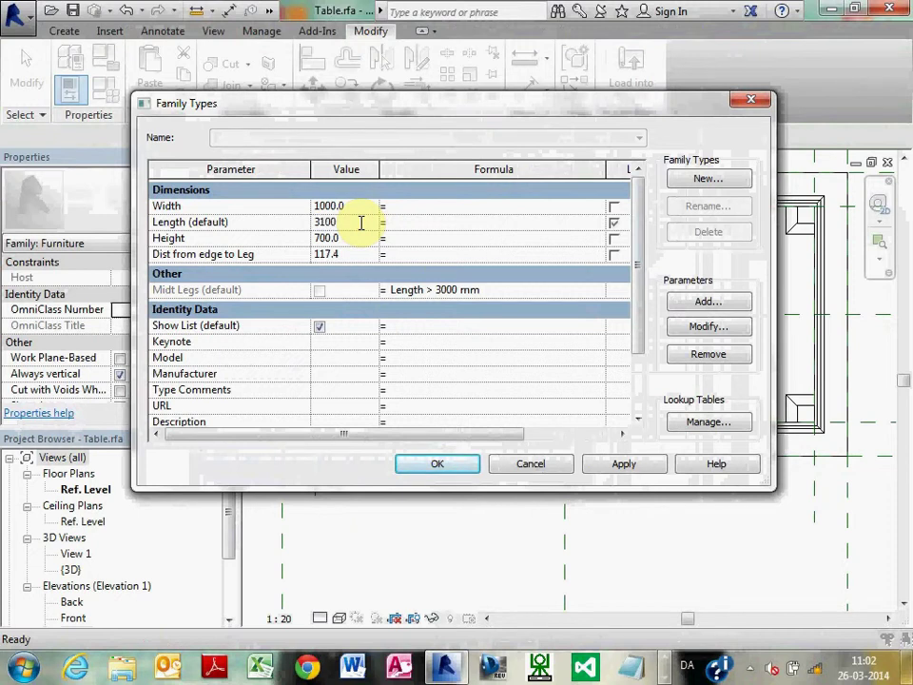
key(Tab)
click(360, 223)
text(2900)
key(Tab)
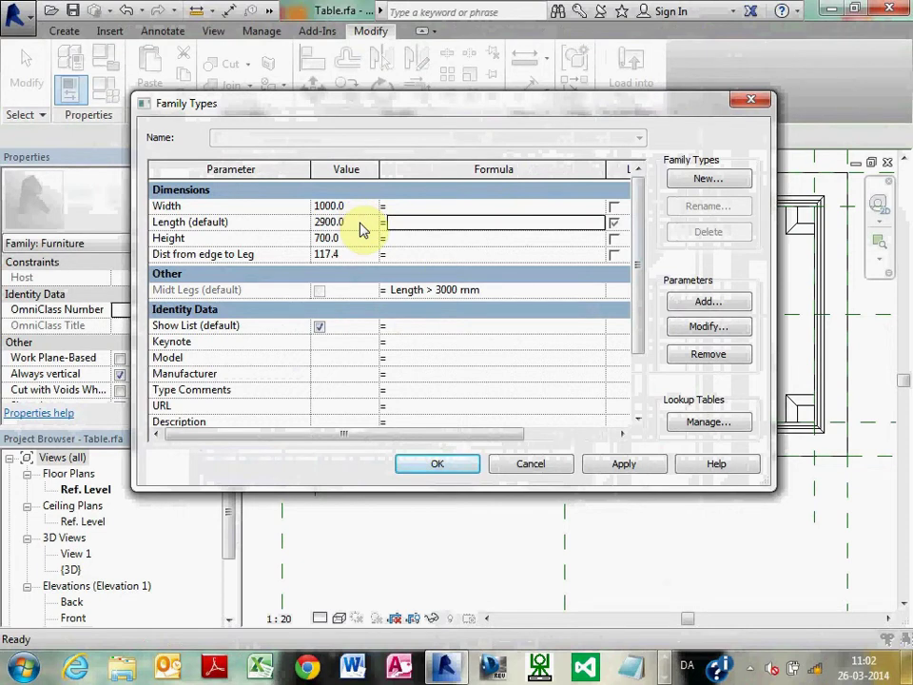
click(445, 466)
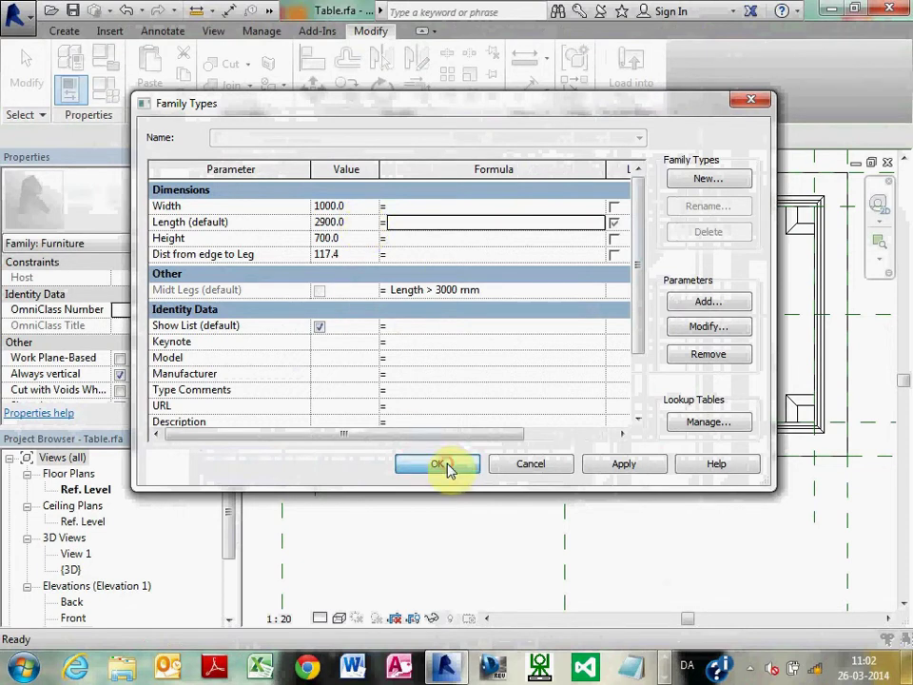
Load the table family into the project, overwriting the existing version, and check the middle table's properties
click(630, 82)
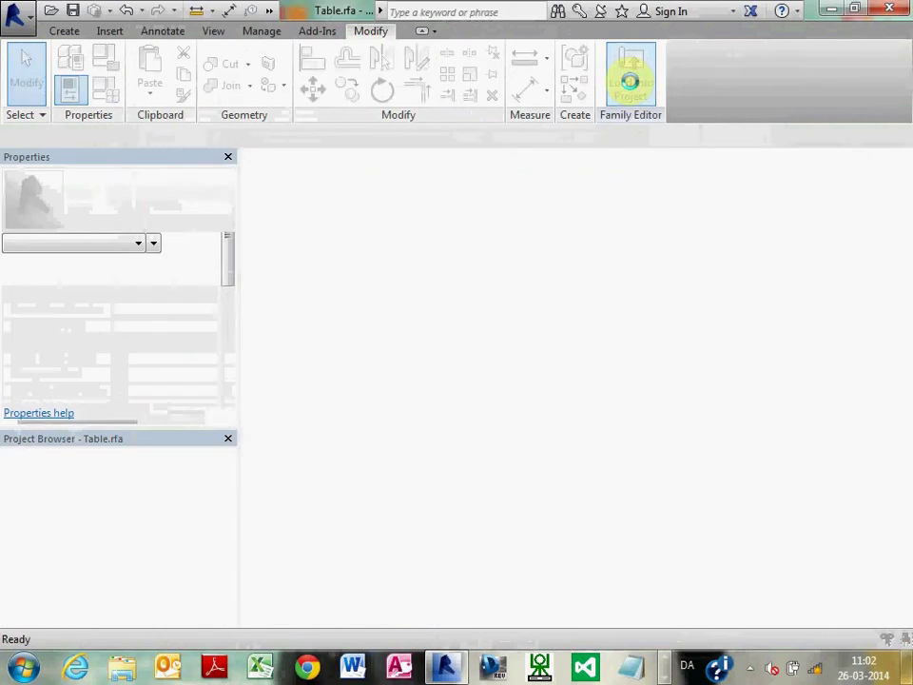
click(428, 287)
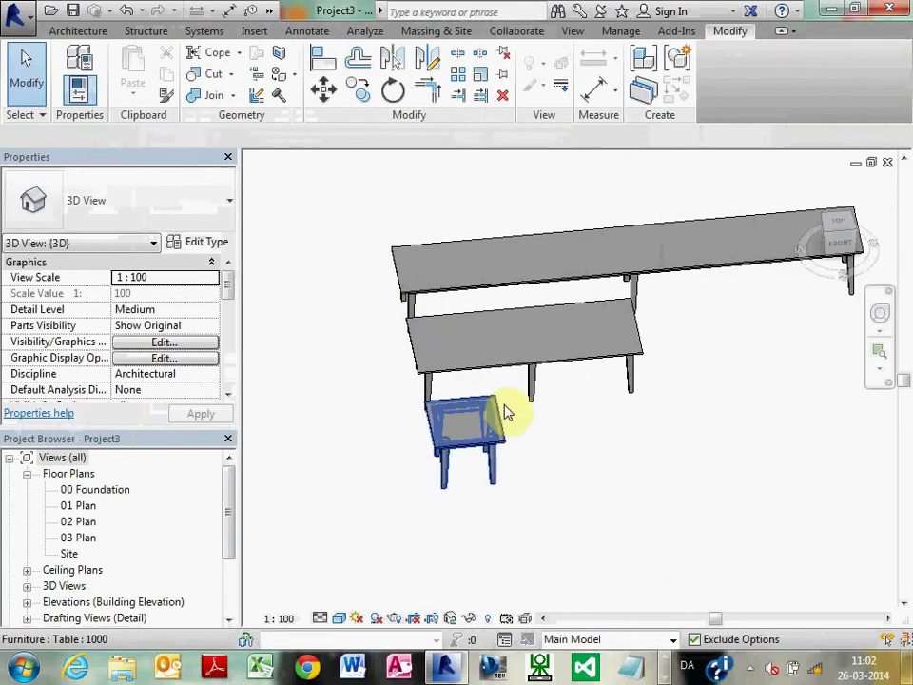
click(604, 360)
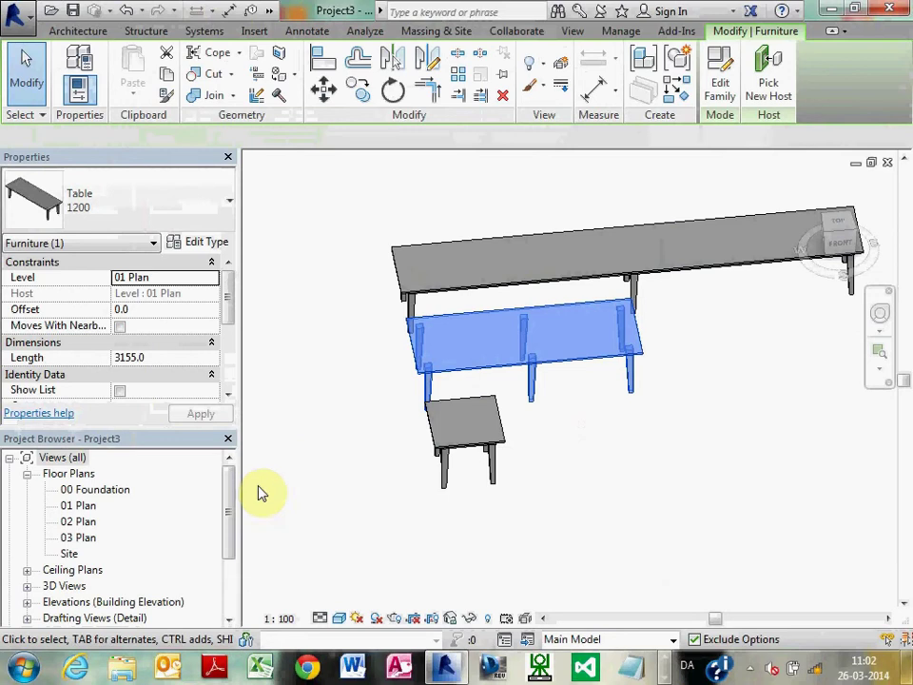
click(336, 472)
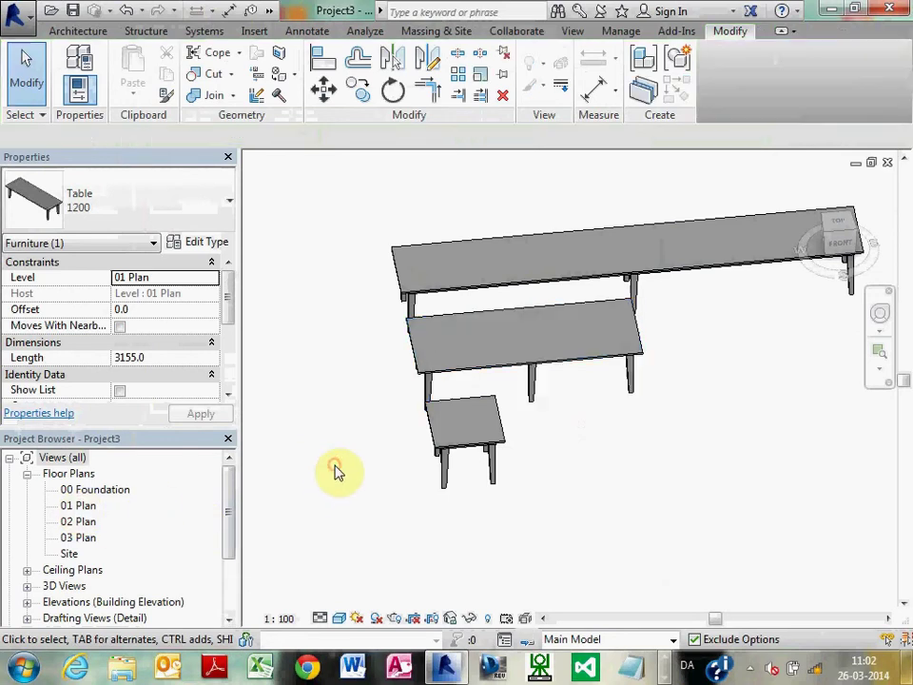
Tile the open views and frame the three tables in both the project's 01 Plan and its 3D view
key(w)
key(t)
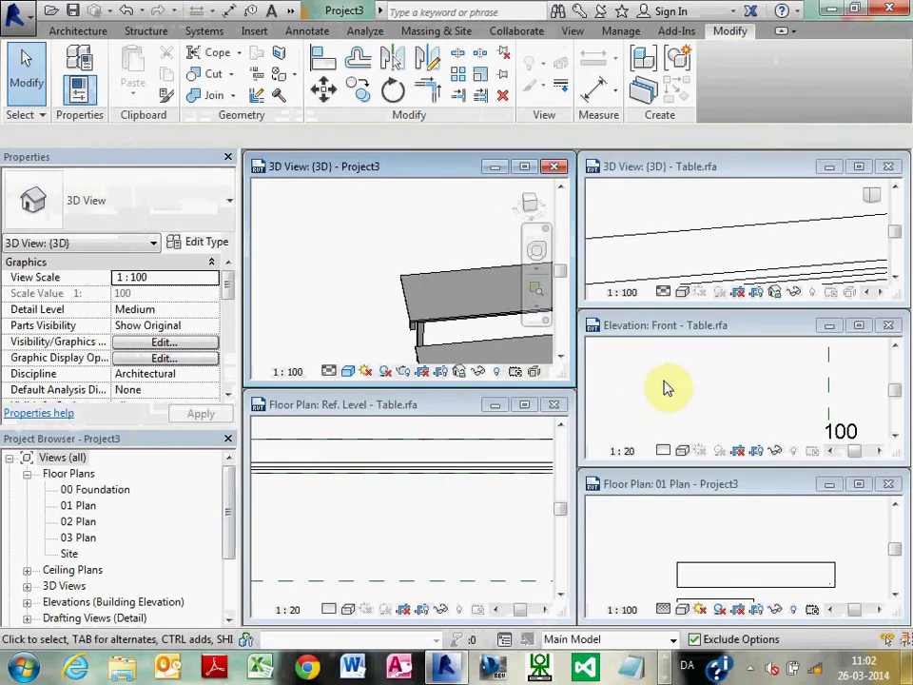
click(666, 534)
scroll(671, 533, down, 2)
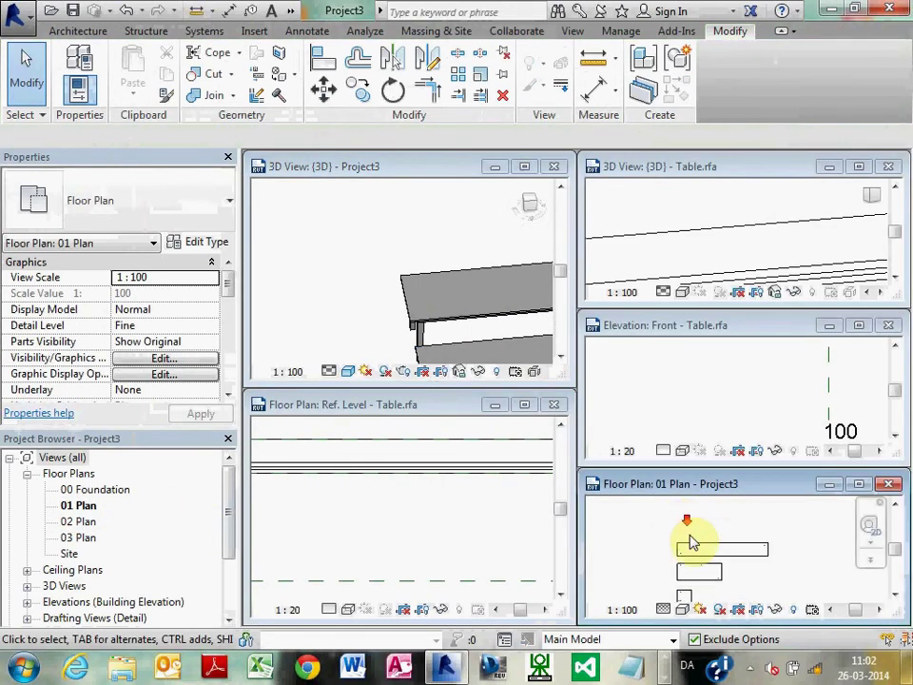
scroll(733, 584, up, 2)
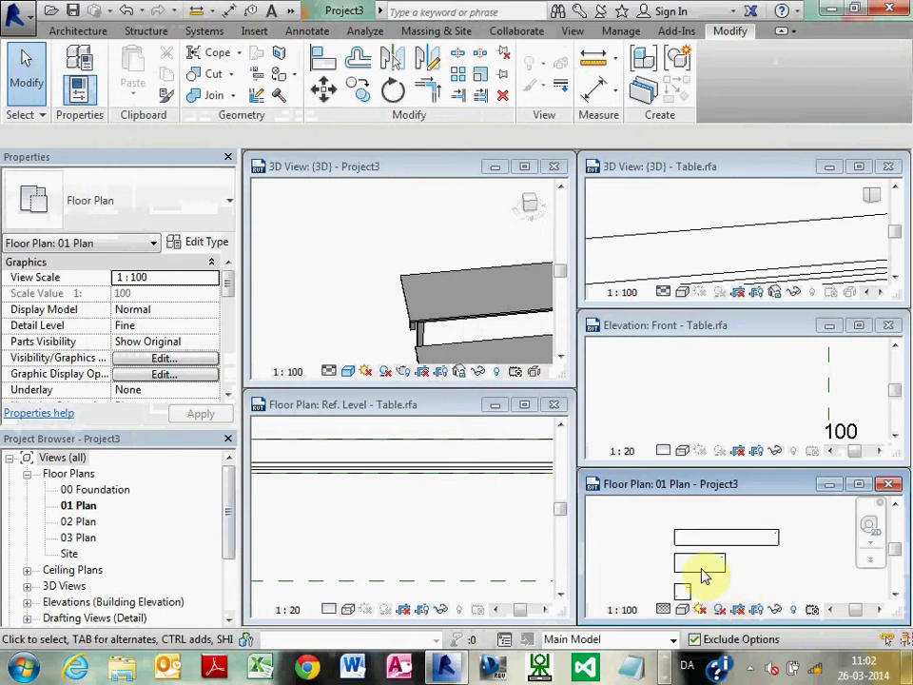
click(352, 295)
scroll(302, 239, down, 3)
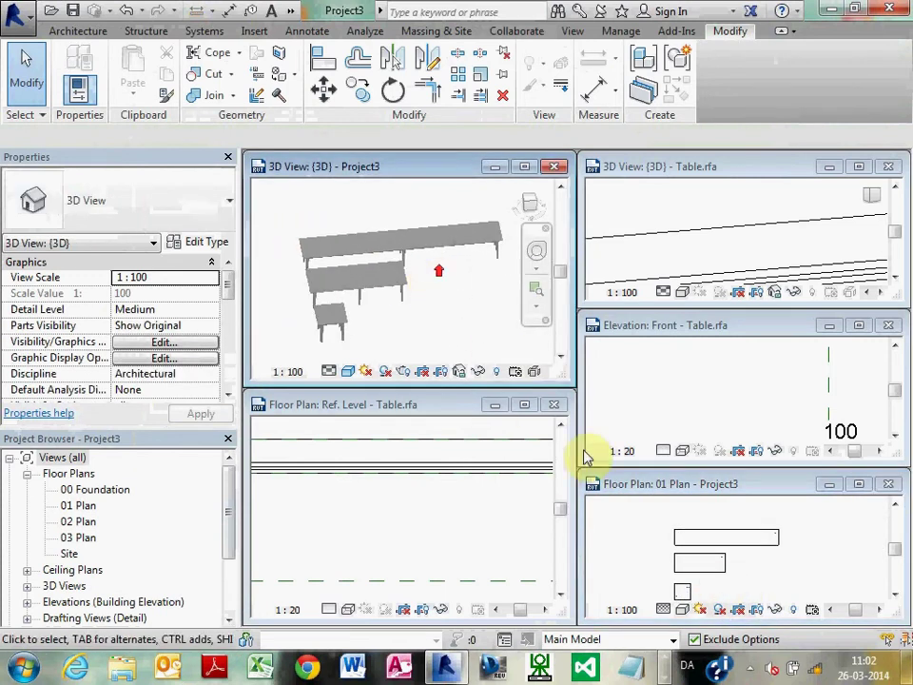
Shorten the middle table to about 2018 mm with its end shape handle in 01 Plan and inspect its legs in 3D
click(756, 566)
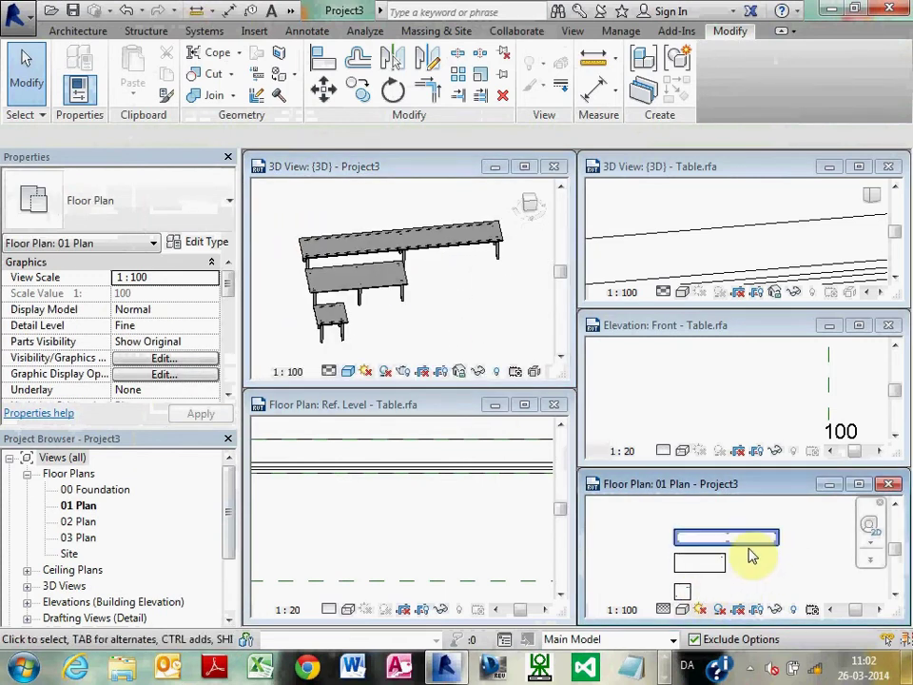
click(718, 565)
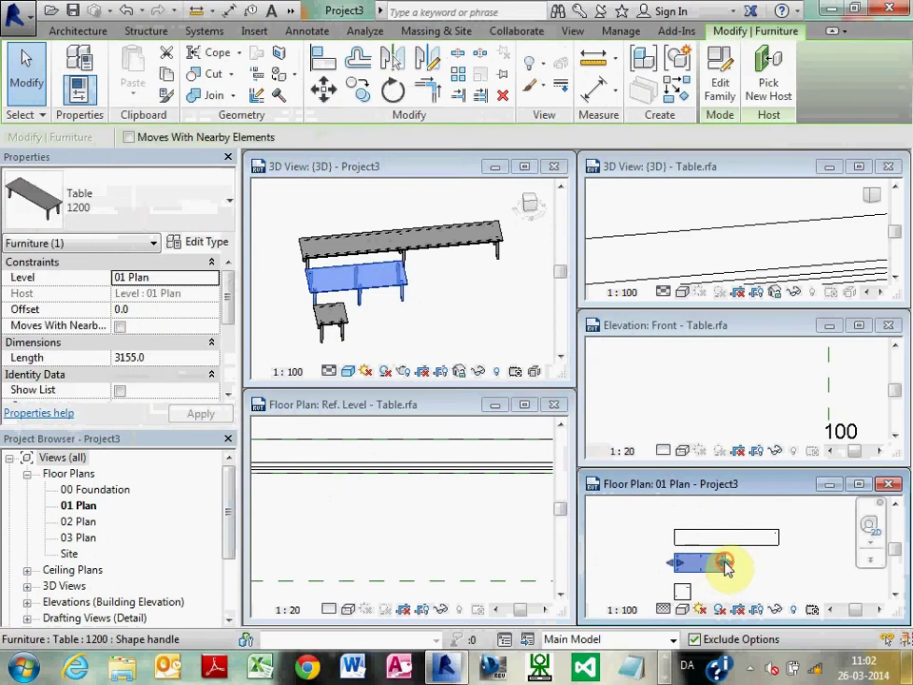
drag(708, 565, 708, 565)
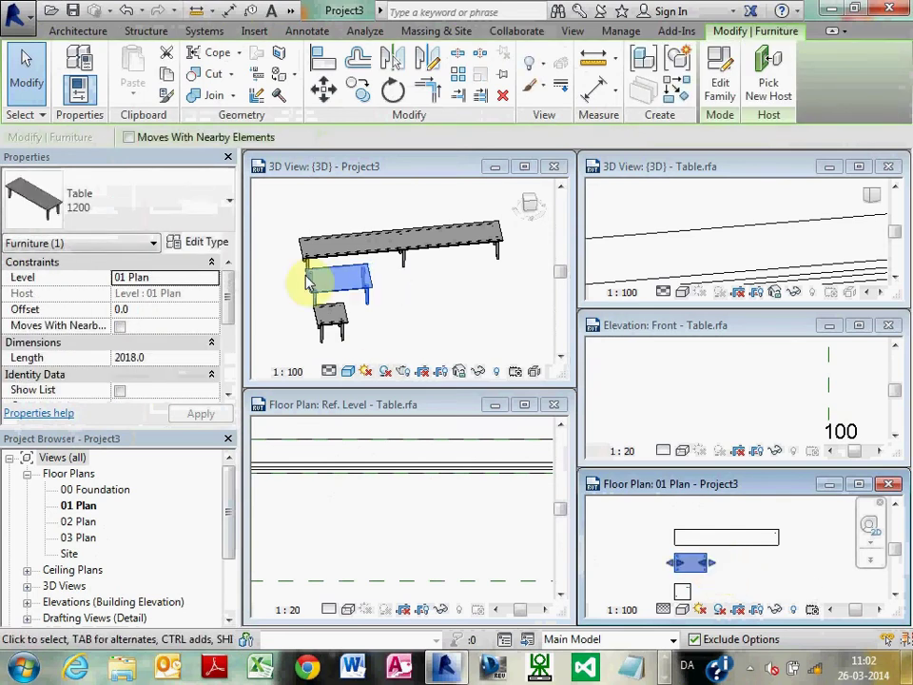
scroll(396, 302, up, 5)
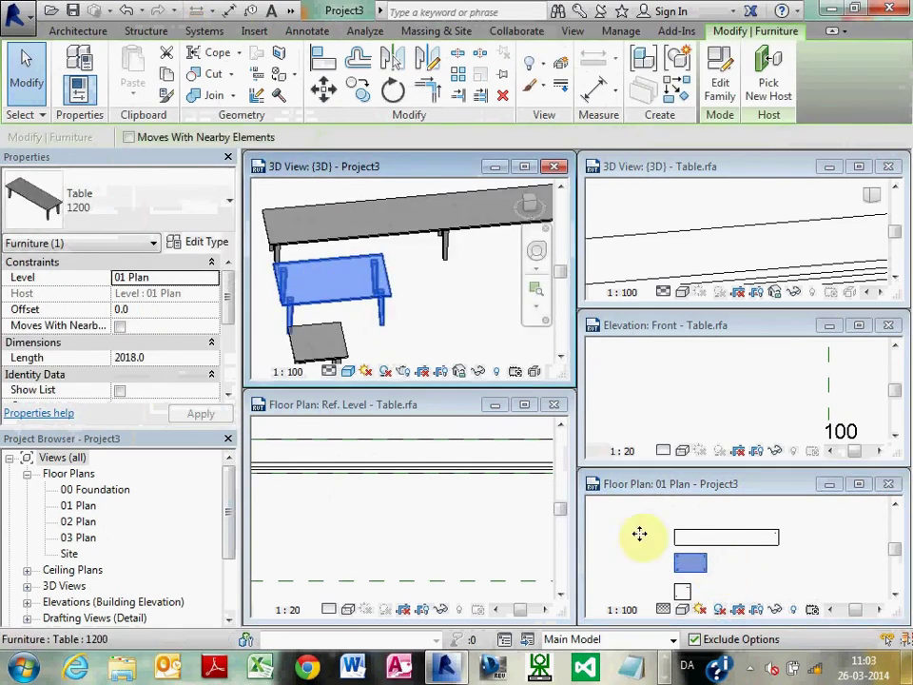
Stretch the middle table to about 6137 mm long with its end shape handle in 01 Plan, and deselect it
click(711, 573)
drag(708, 566, 795, 571)
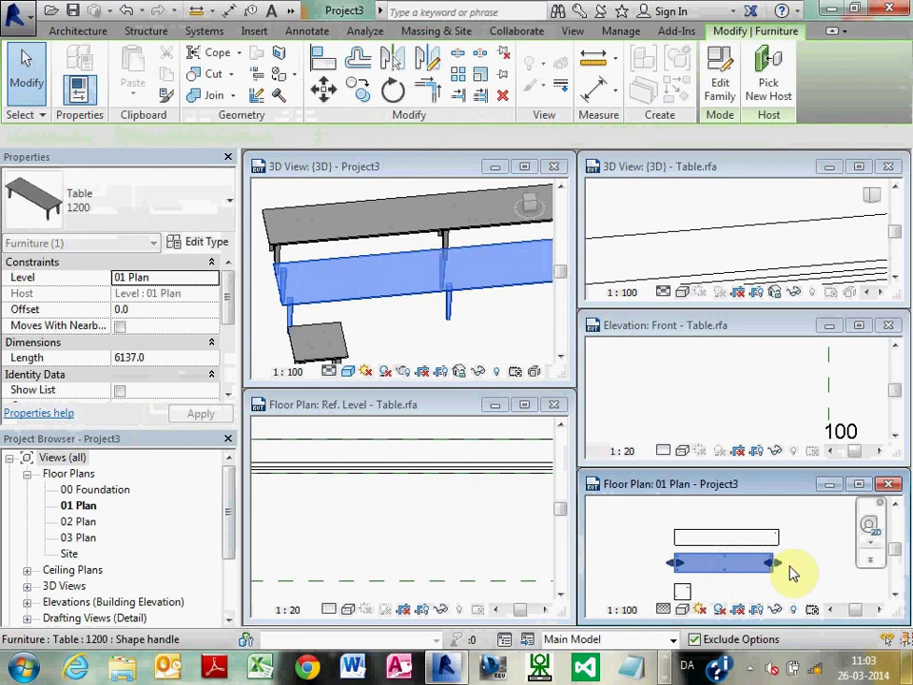
click(799, 567)
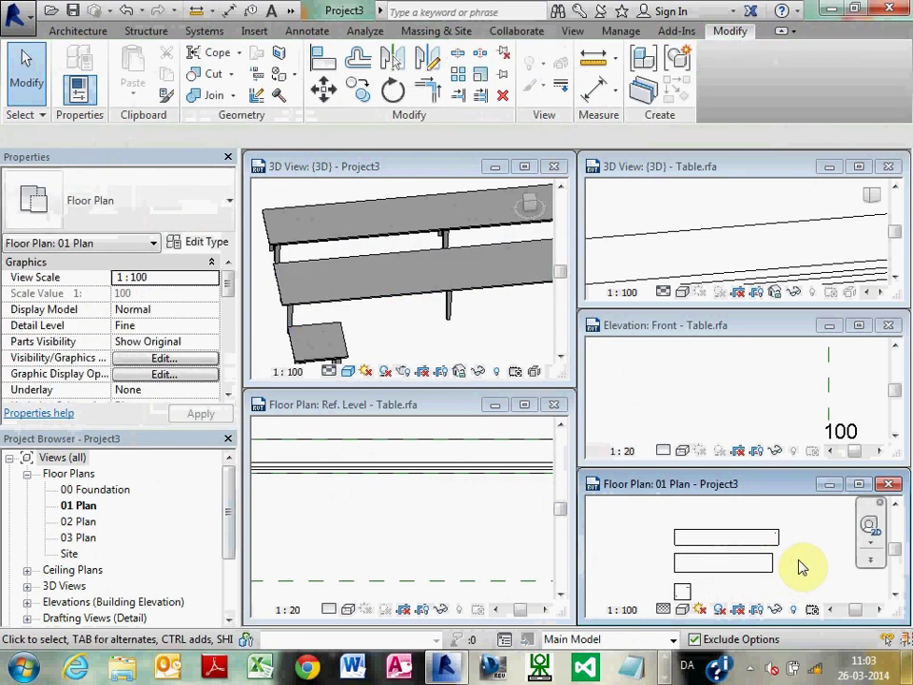